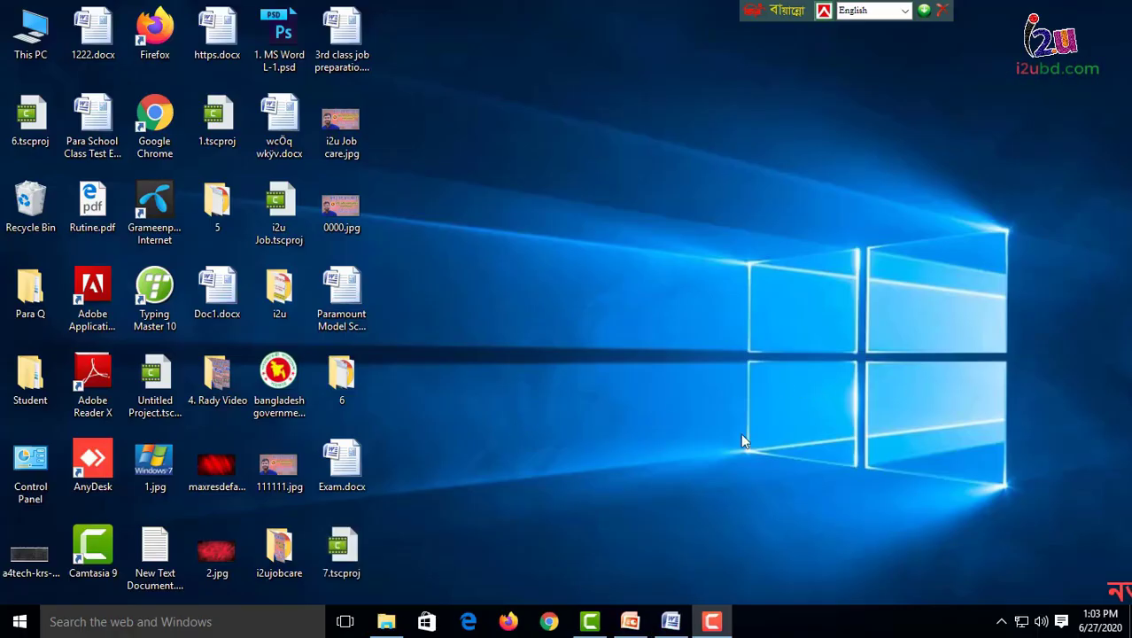
Show the Start menu's full app list and expand Microsoft Office to reveal Microsoft Office Word 2007.
{"action": "left_click", "coordinate": [19, 622]}
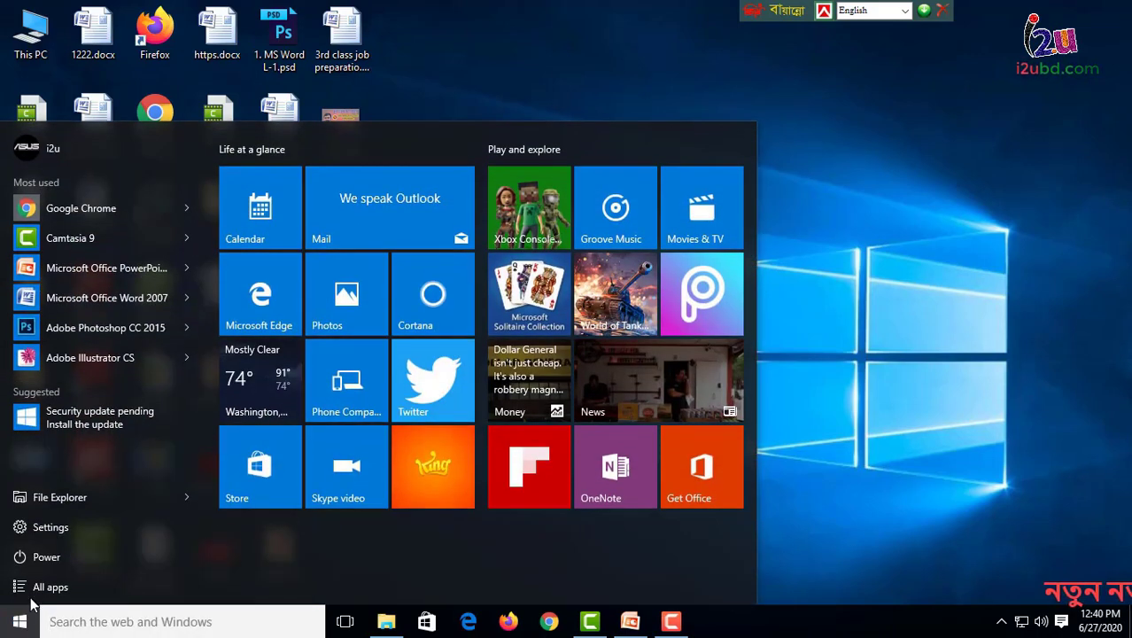
{"action": "left_click", "coordinate": [33, 593]}
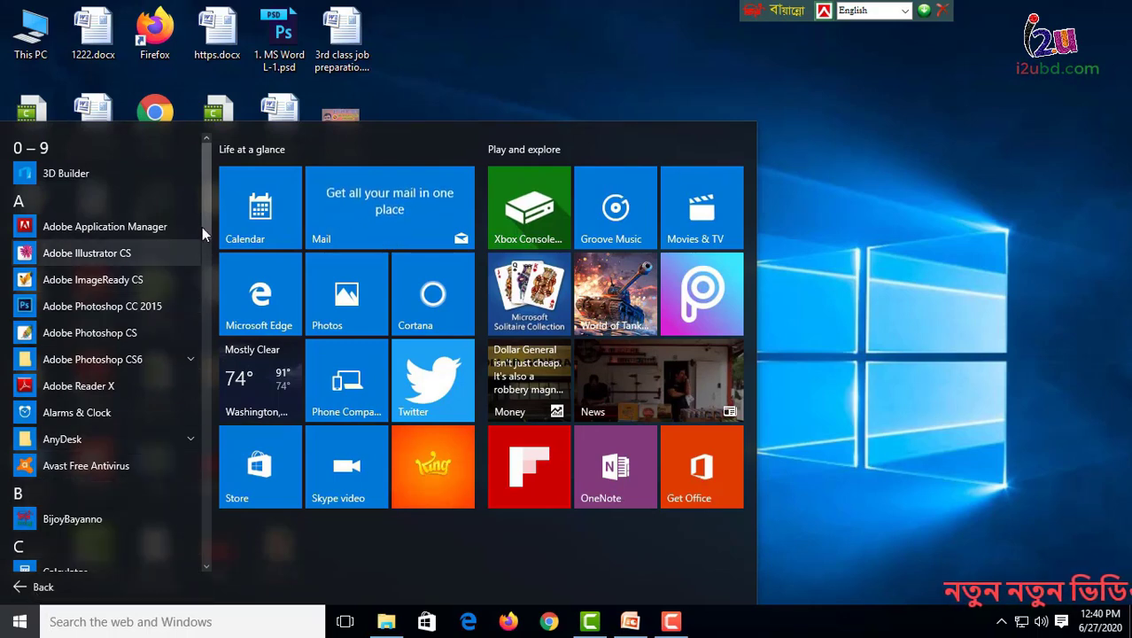
{"action": "left_click_drag", "start_coordinate": [209, 208], "coordinate": [211, 351]}
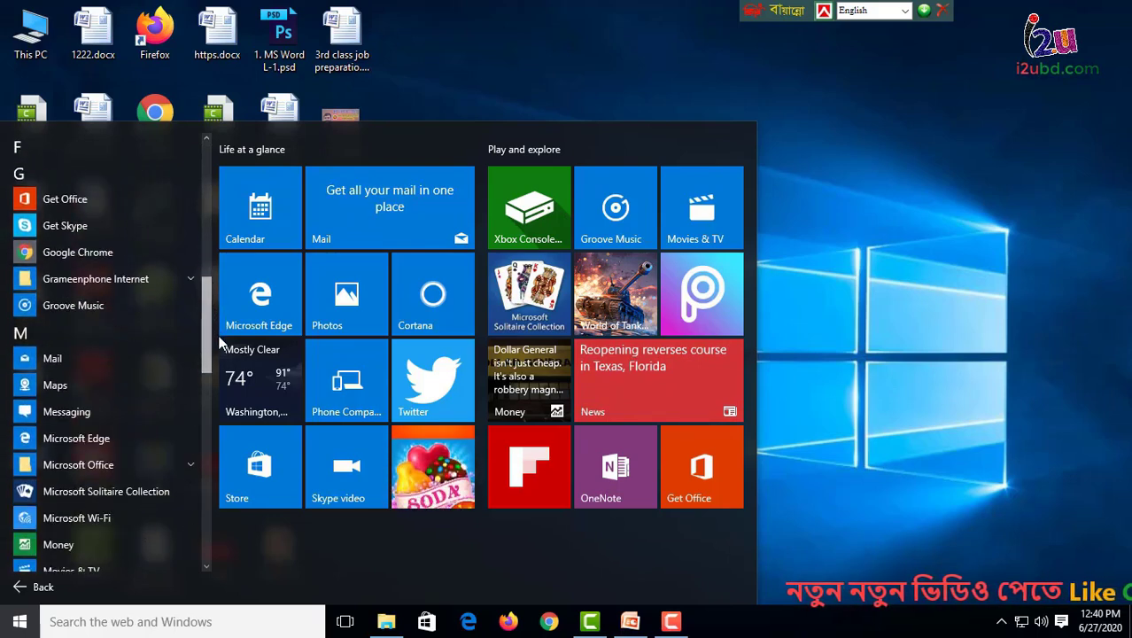
{"action": "left_click", "coordinate": [107, 462]}
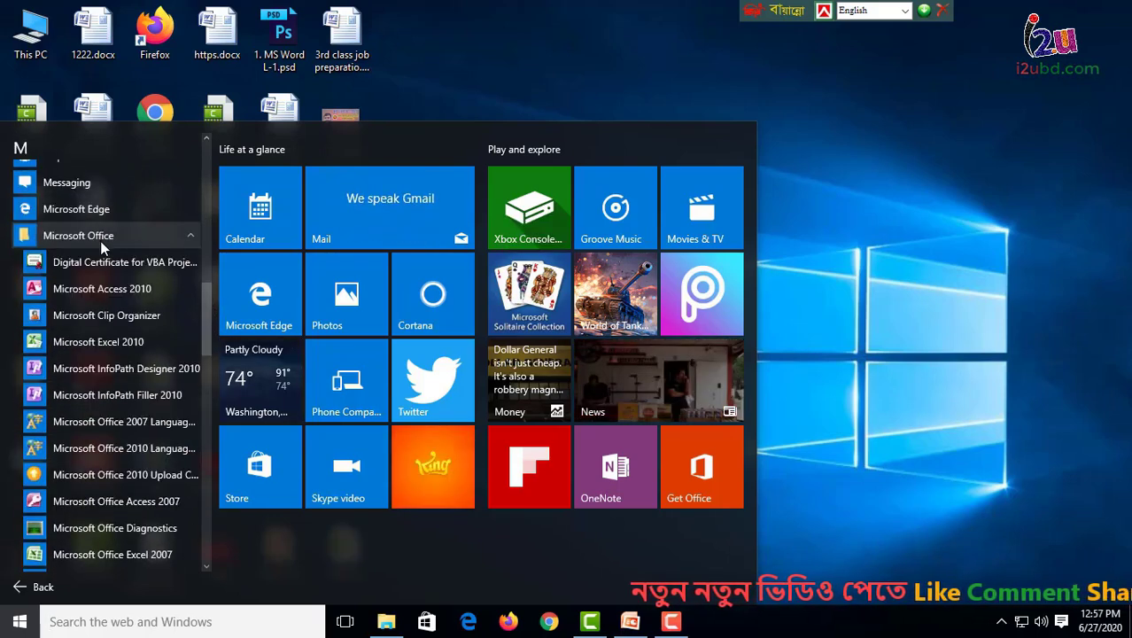
{"action": "scroll", "coordinate": [146, 410], "scroll_direction": "down", "scroll_amount": 3}
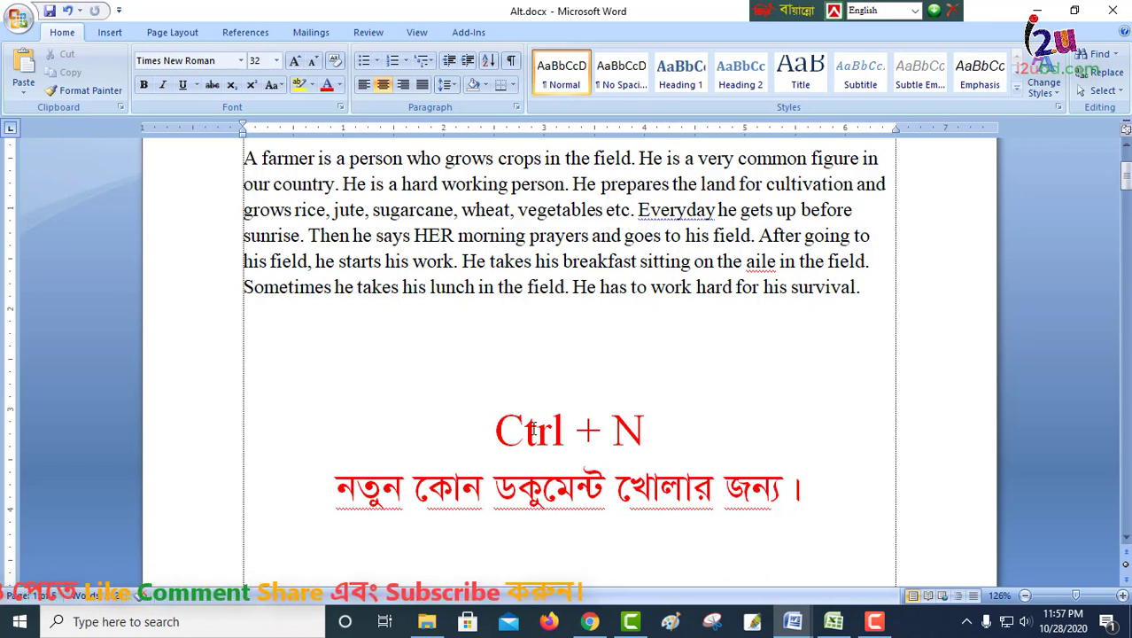
{"action": "left_click_drag", "start_coordinate": [496, 431], "coordinate": [657, 455]}
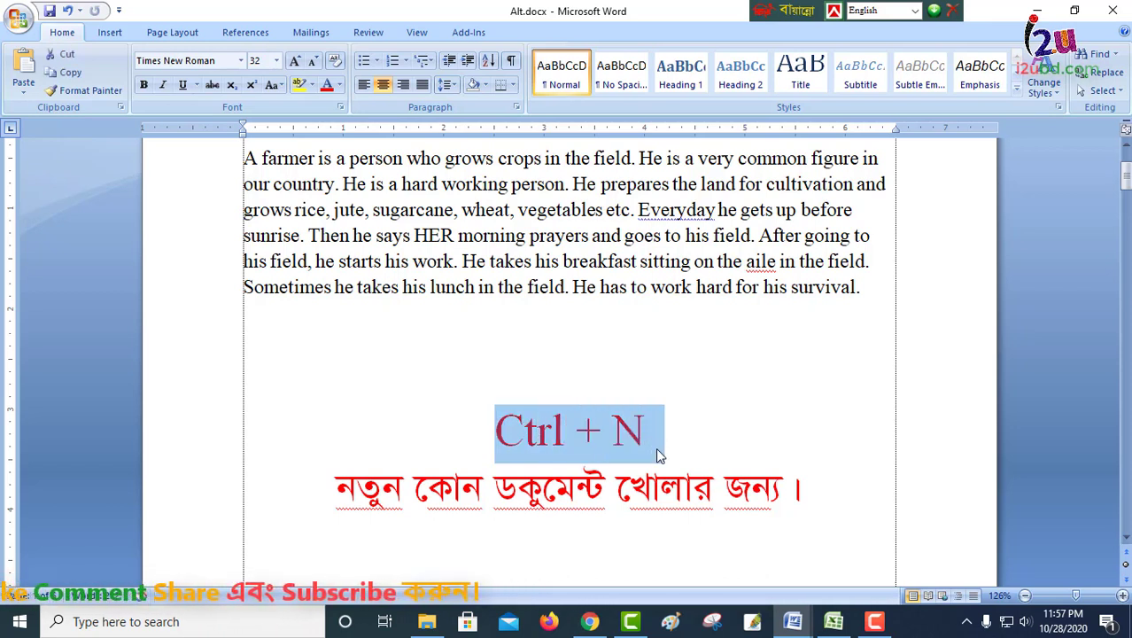
{"action": "left_click", "coordinate": [478, 530]}
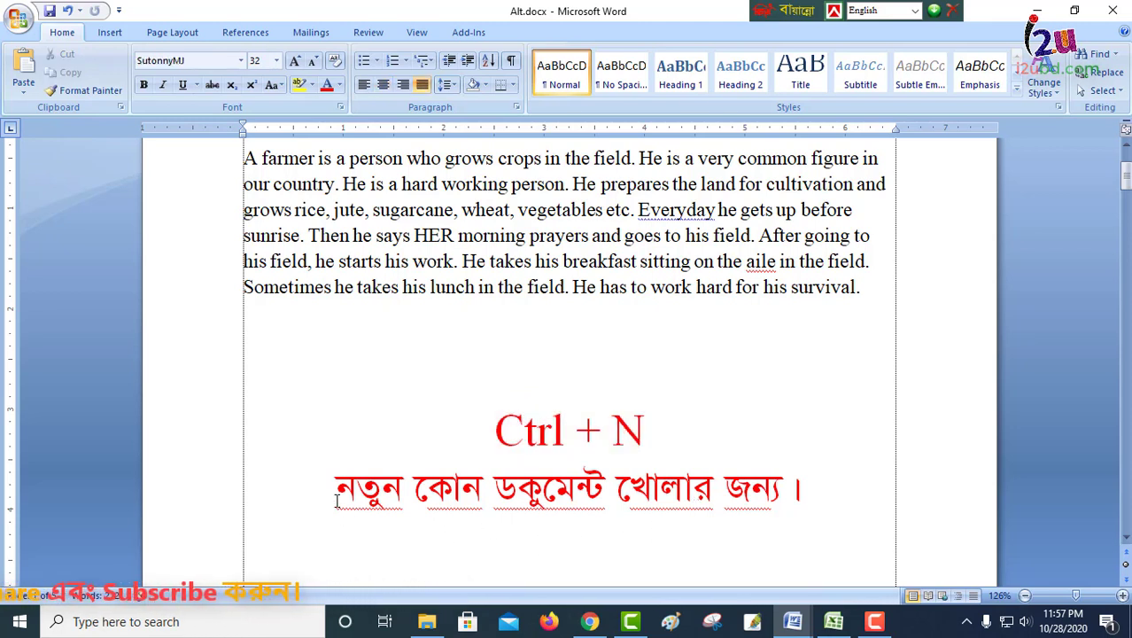
{"action": "left_click_drag", "start_coordinate": [336, 502], "coordinate": [803, 499]}
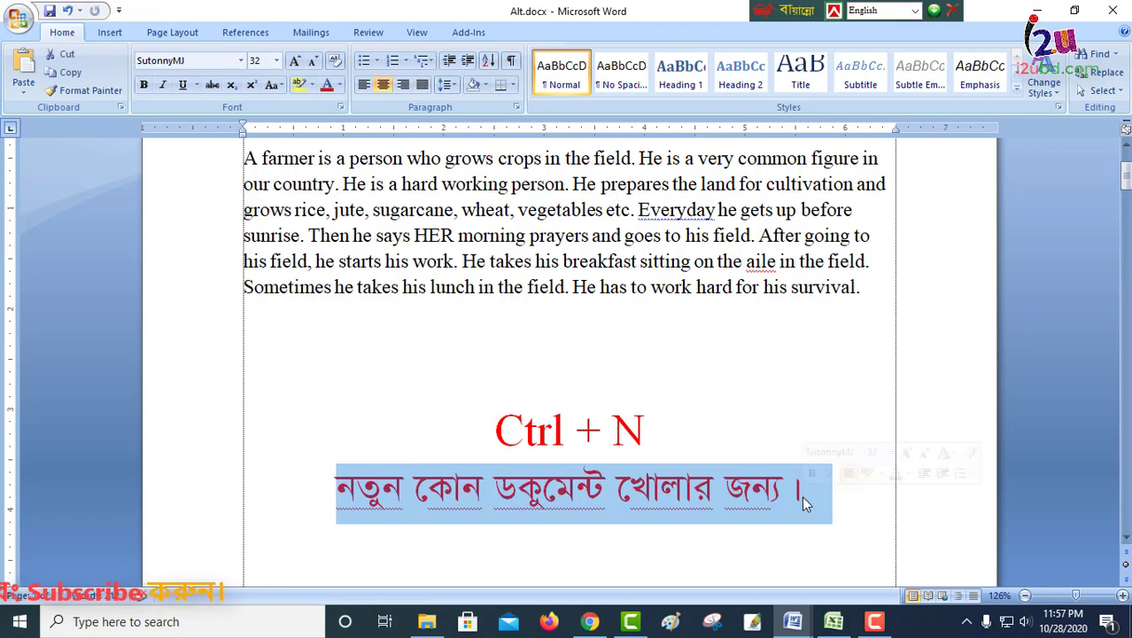
{"action": "left_click", "coordinate": [718, 426]}
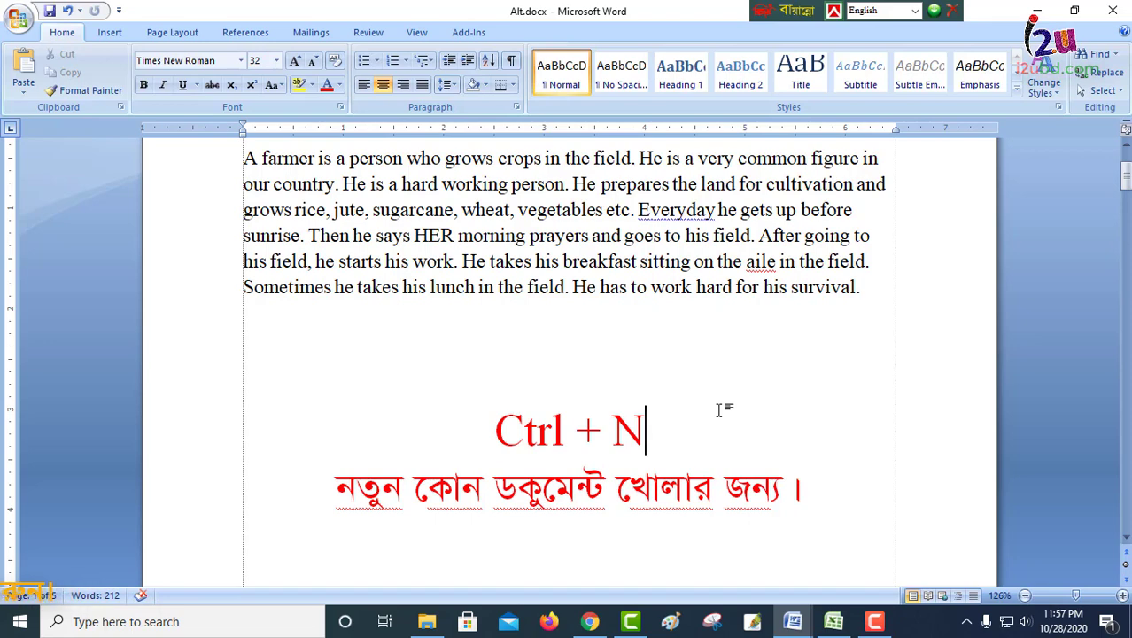
{"action": "key", "text": "ctrl+n"}
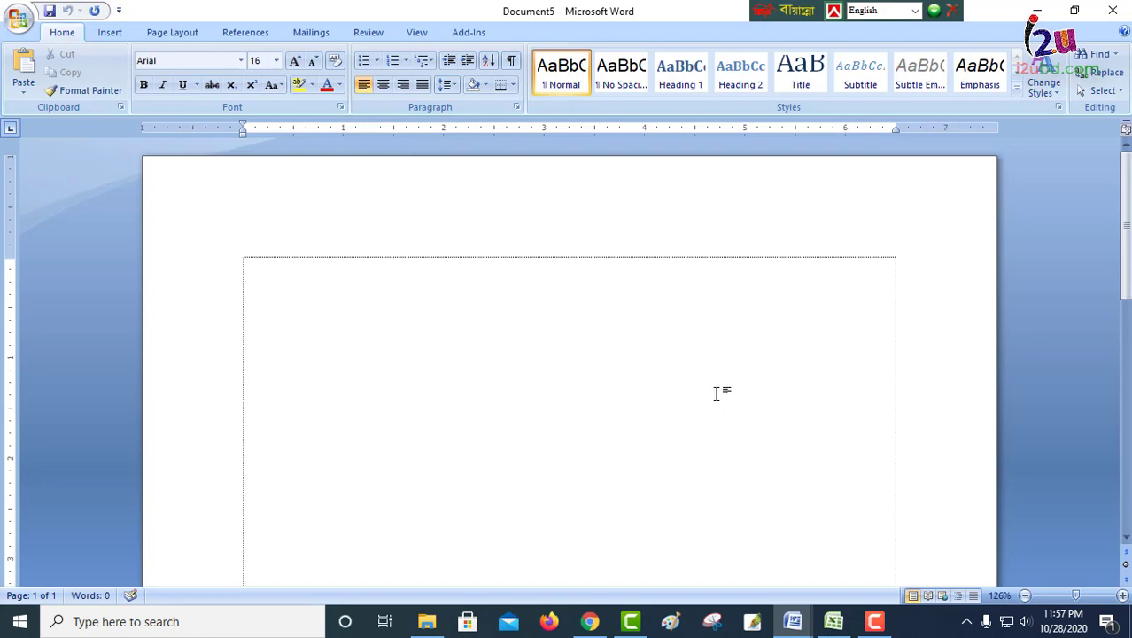
{"action": "left_click", "coordinate": [1120, 32]}
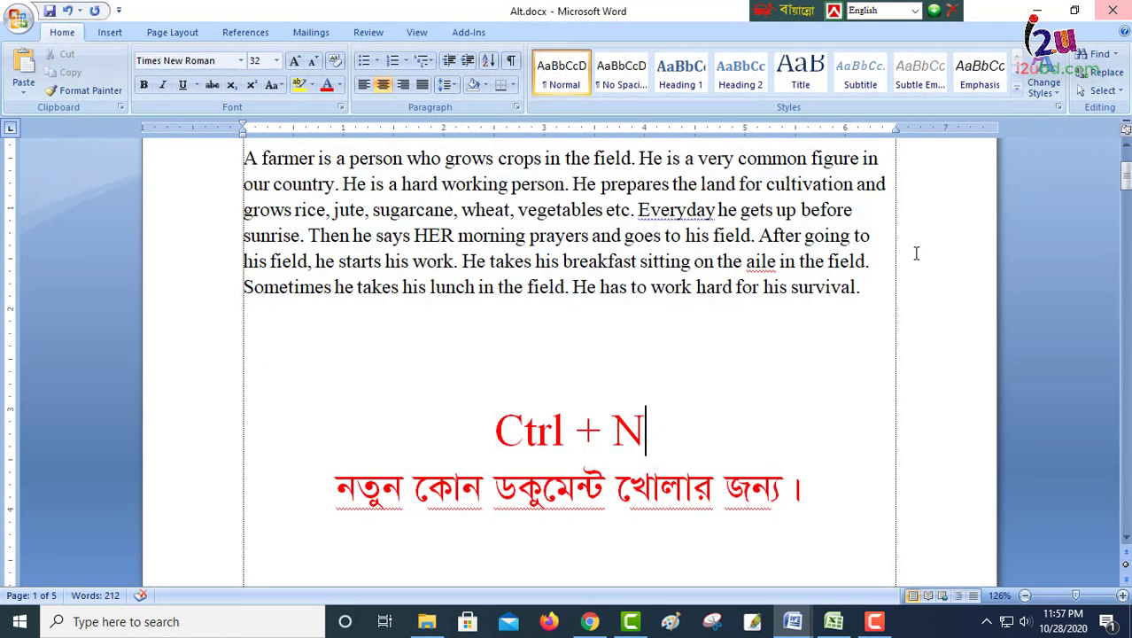
{"action": "scroll", "coordinate": [646, 501], "scroll_direction": "down", "scroll_amount": 2}
{"action": "scroll", "coordinate": [657, 453], "scroll_direction": "up", "scroll_amount": 2}
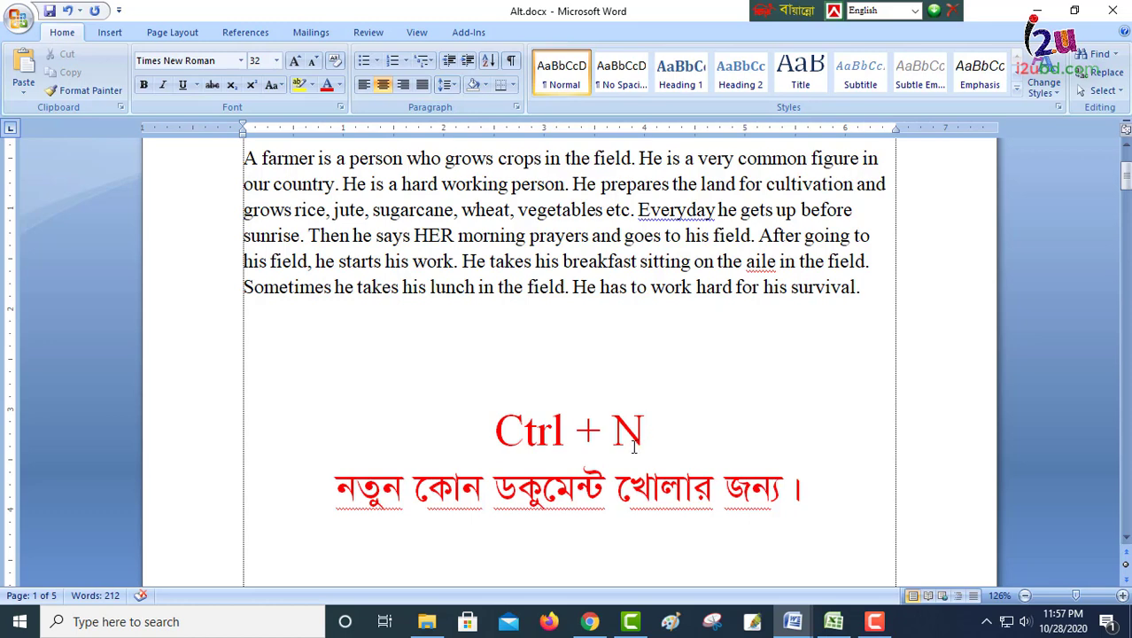
{"action": "scroll", "coordinate": [572, 445], "scroll_direction": "down", "scroll_amount": 5}
{"action": "scroll", "coordinate": [574, 440], "scroll_direction": "down", "scroll_amount": 1}
{"action": "left_click_drag", "start_coordinate": [497, 317], "coordinate": [656, 323]}
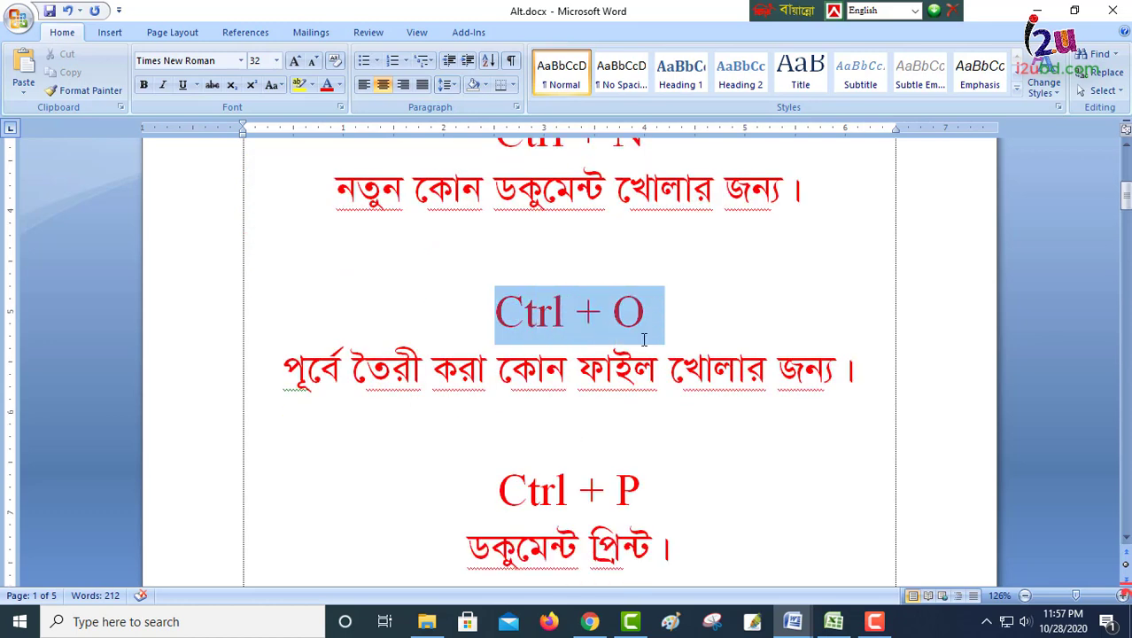
{"action": "left_click", "coordinate": [636, 416]}
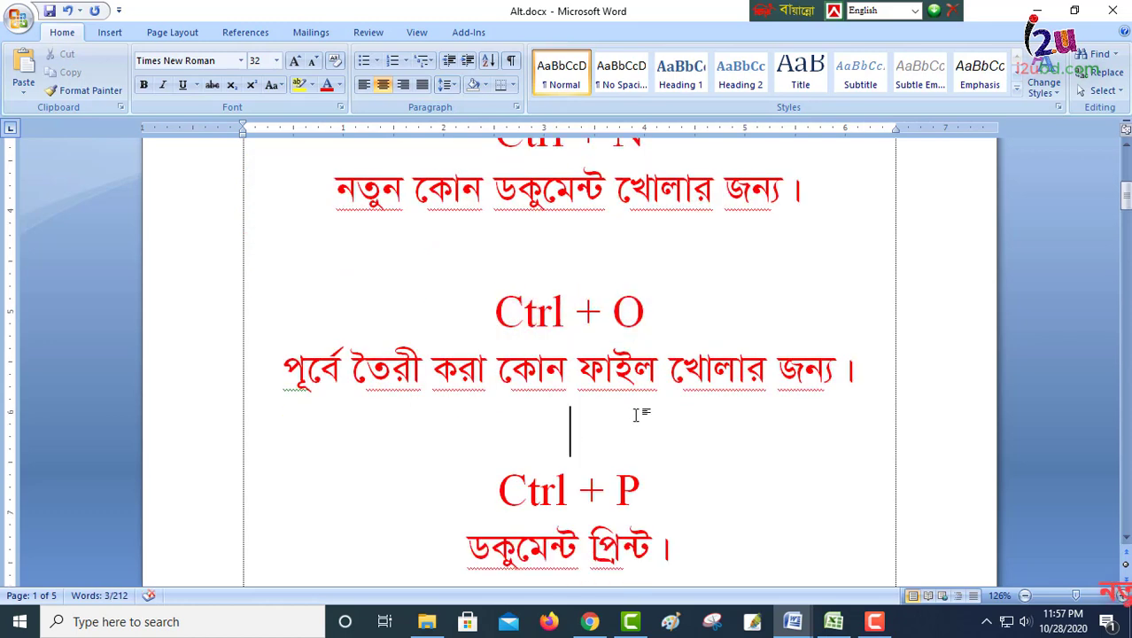
{"action": "left_click_drag", "start_coordinate": [285, 372], "coordinate": [881, 372]}
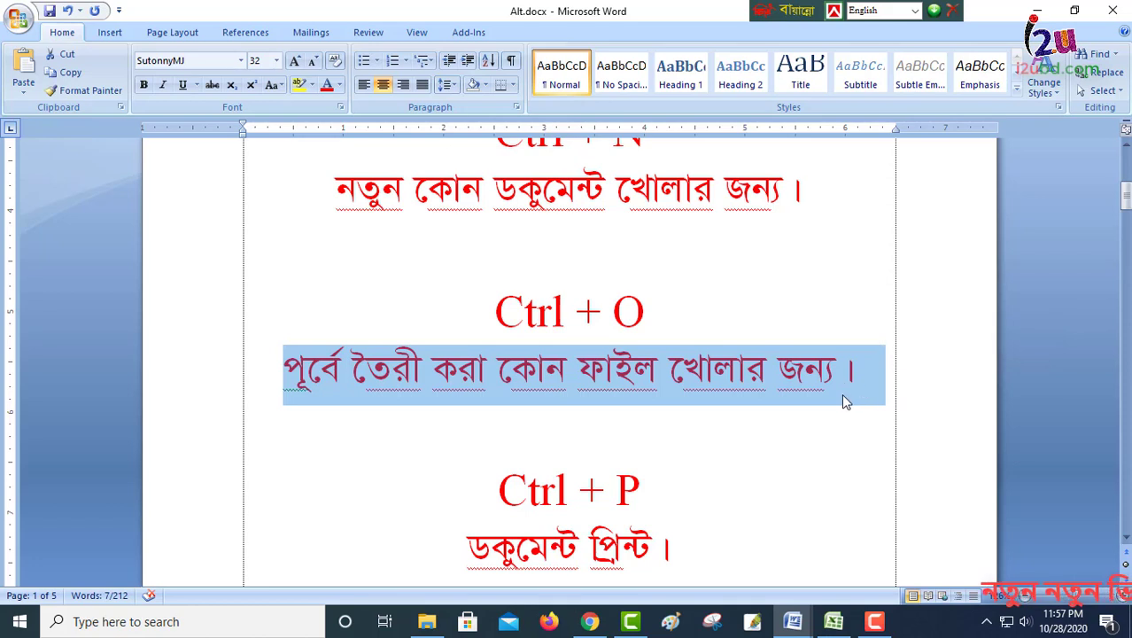
{"action": "left_click", "coordinate": [839, 394]}
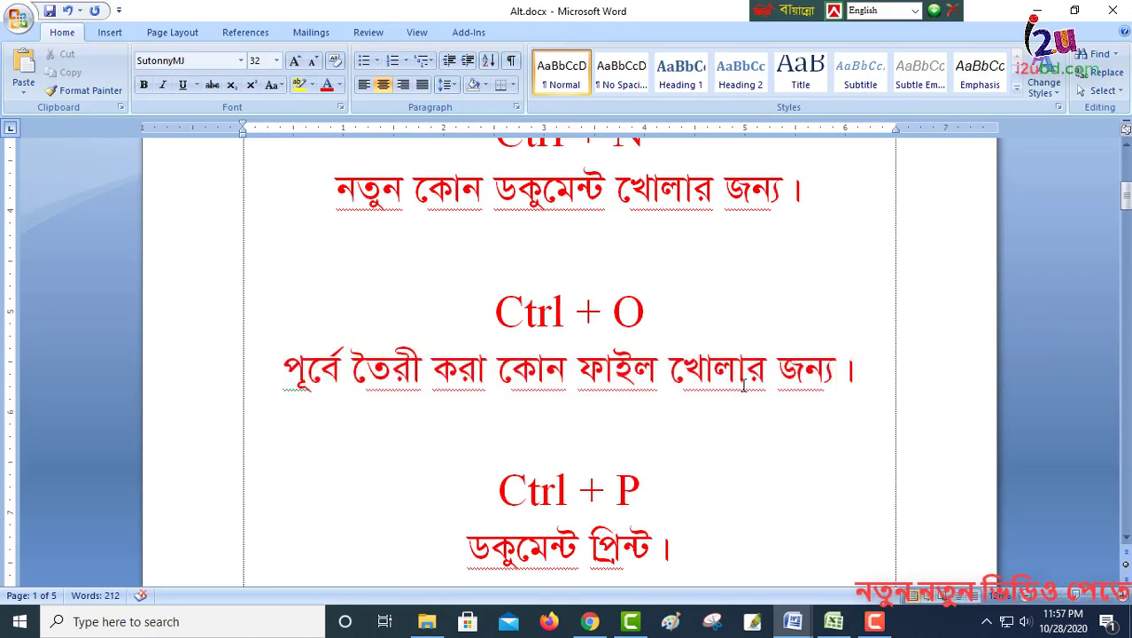
{"action": "left_click", "coordinate": [679, 407]}
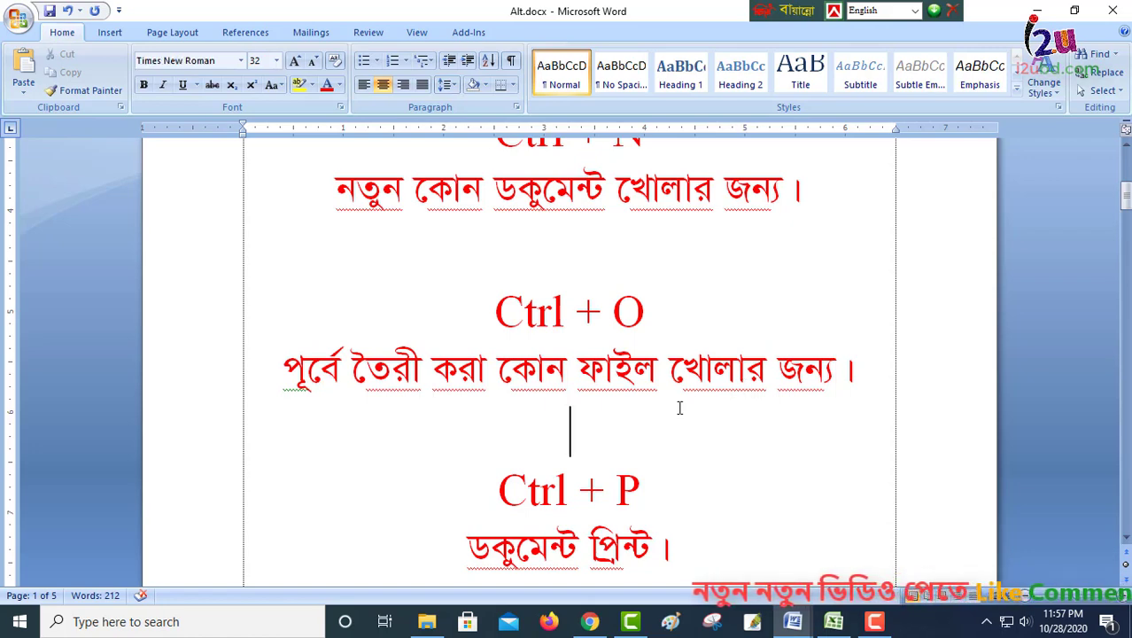
In the Ctrl+O Open dialog, browse drives D:, E:, F: and Documents, pick the Paramount school document, then cancel.
{"action": "key", "text": "ctrl+o"}
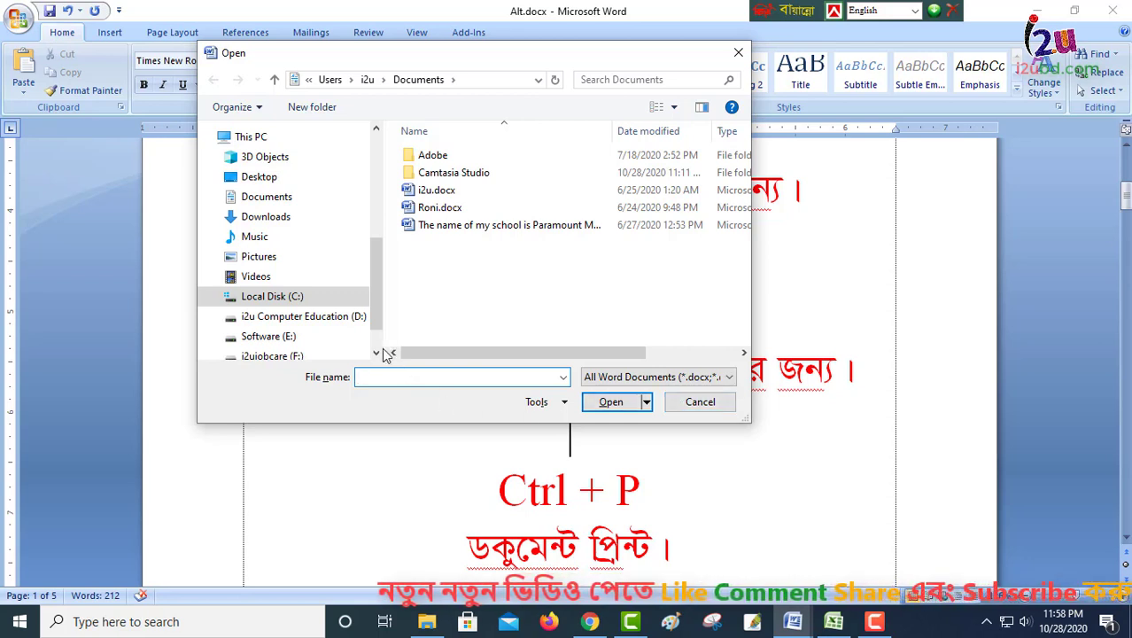
{"action": "left_click", "coordinate": [310, 318]}
{"action": "left_click", "coordinate": [274, 336]}
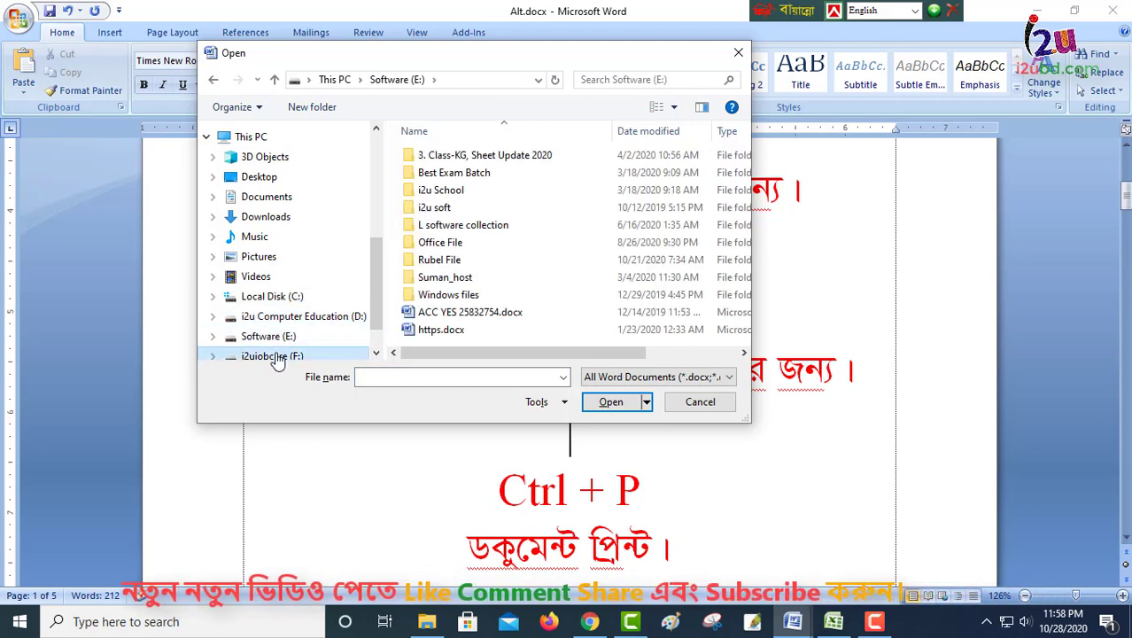
{"action": "left_click", "coordinate": [275, 356]}
{"action": "left_click", "coordinate": [286, 195]}
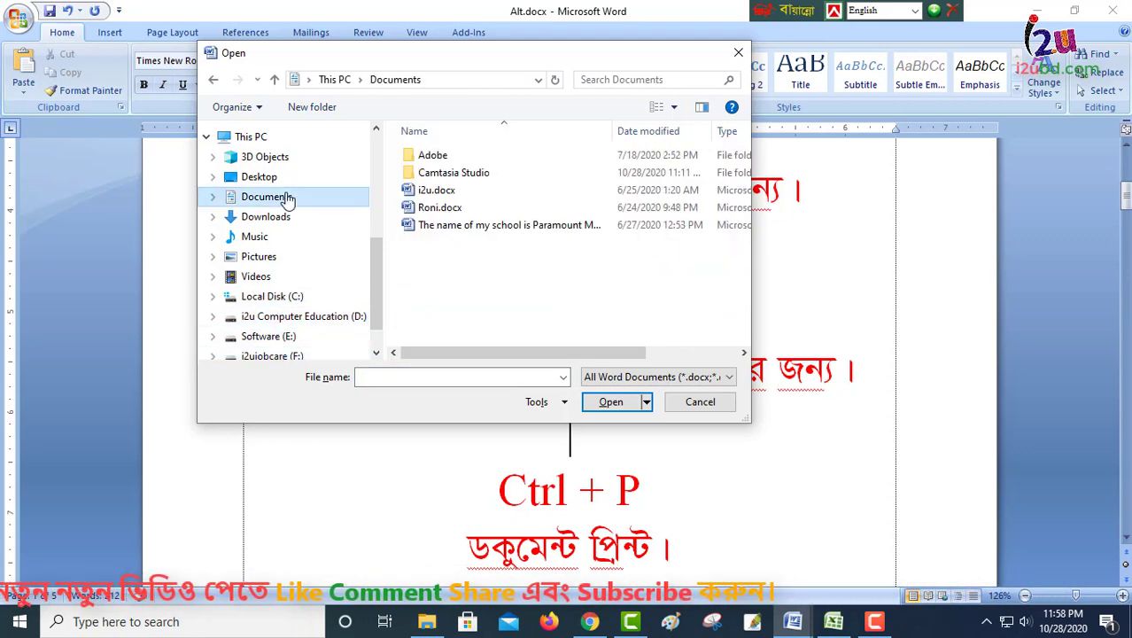
{"action": "left_click", "coordinate": [486, 232]}
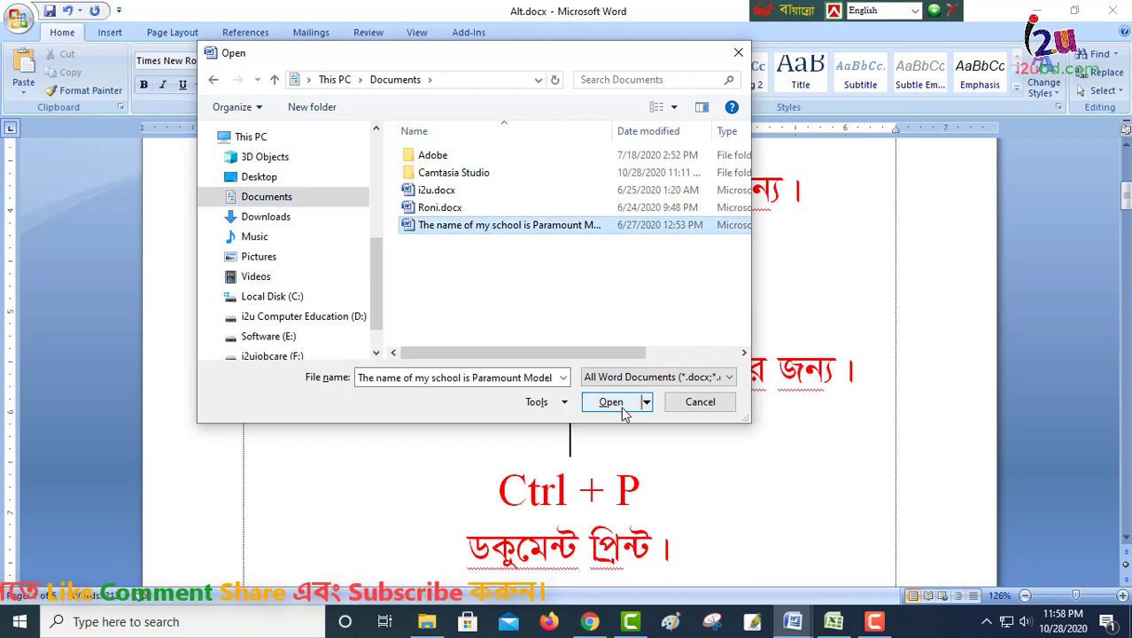
{"action": "left_click", "coordinate": [716, 410]}
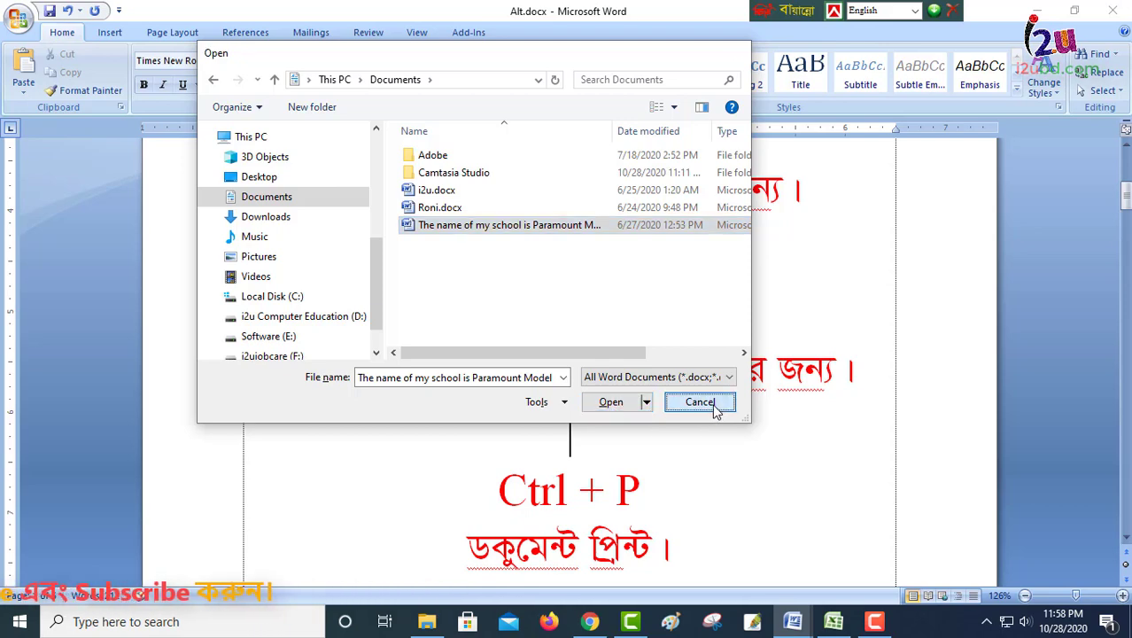
Scroll down and highlight the Ctrl + P line twice, clearing the highlight each time.
{"action": "scroll", "coordinate": [682, 460], "scroll_direction": "down", "scroll_amount": 3}
{"action": "left_click", "coordinate": [682, 461]}
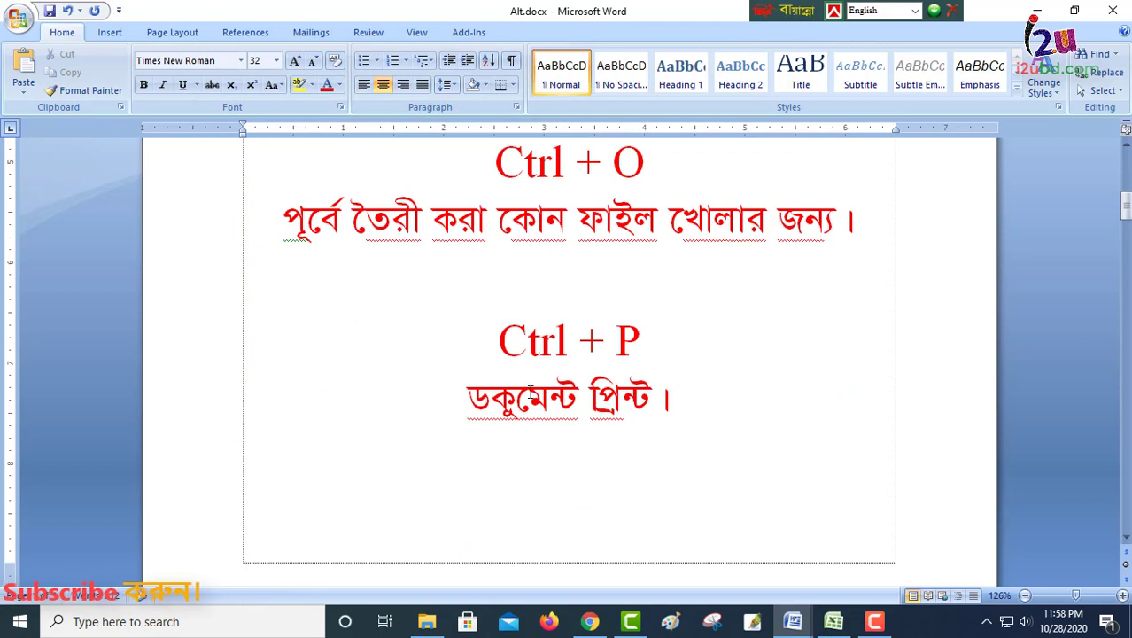
{"action": "left_click_drag", "start_coordinate": [487, 333], "coordinate": [658, 336]}
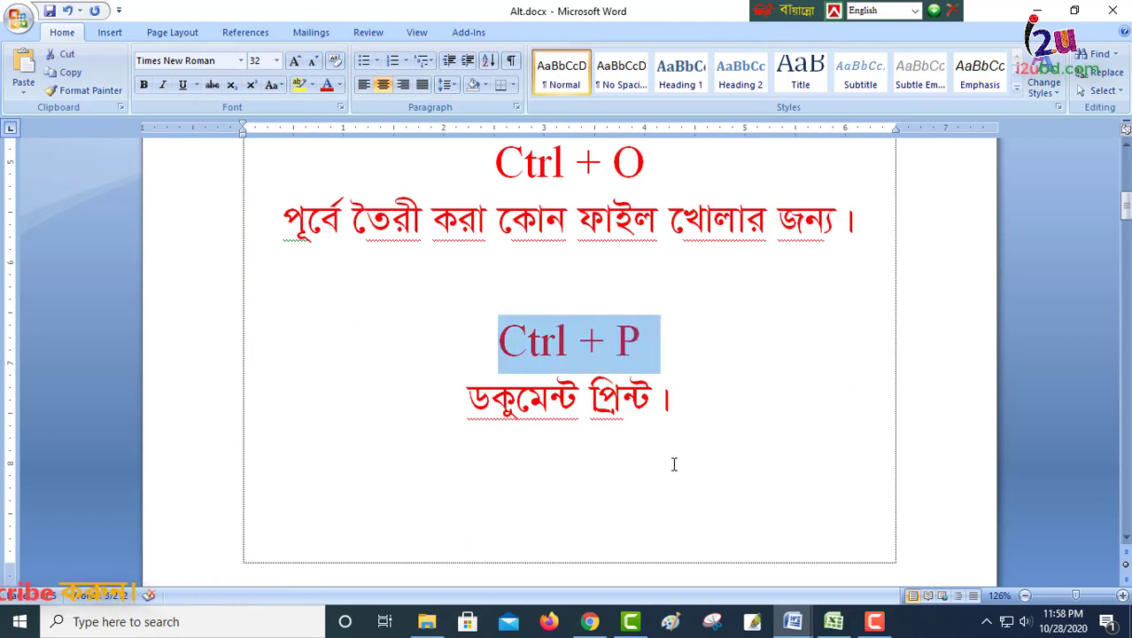
{"action": "left_click", "coordinate": [567, 445]}
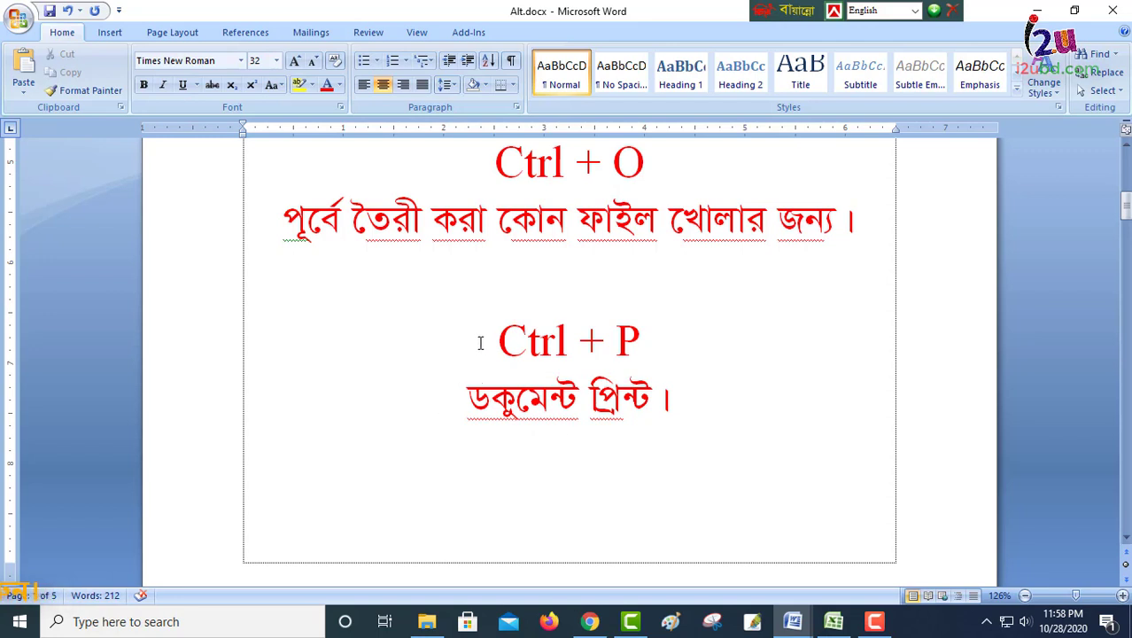
{"action": "left_click_drag", "start_coordinate": [479, 343], "coordinate": [651, 354]}
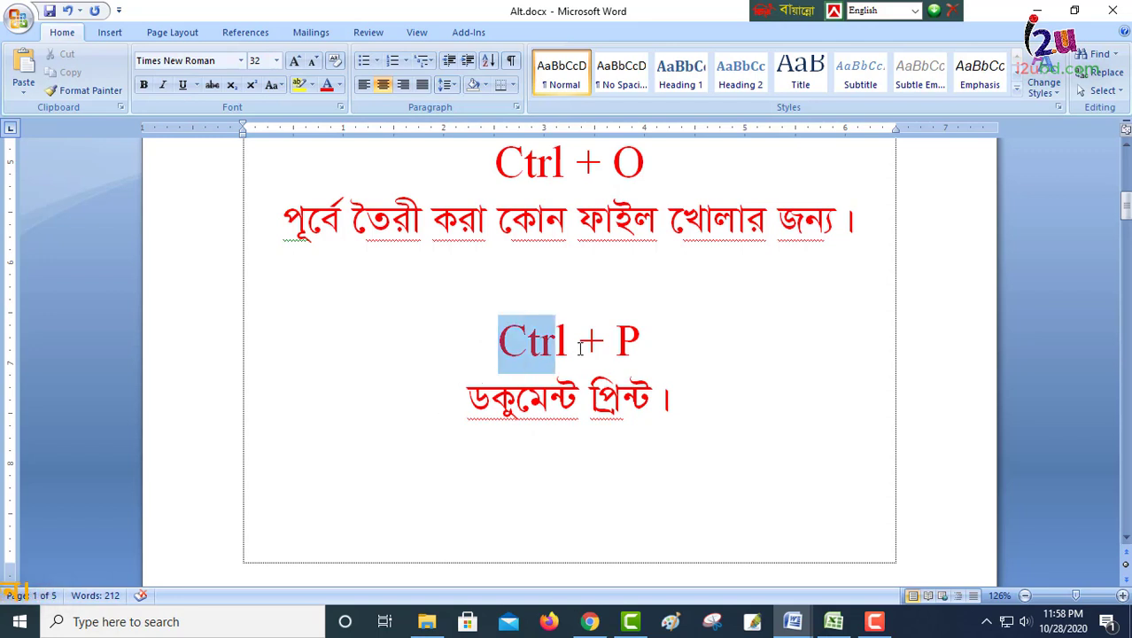
{"action": "left_click", "coordinate": [692, 409]}
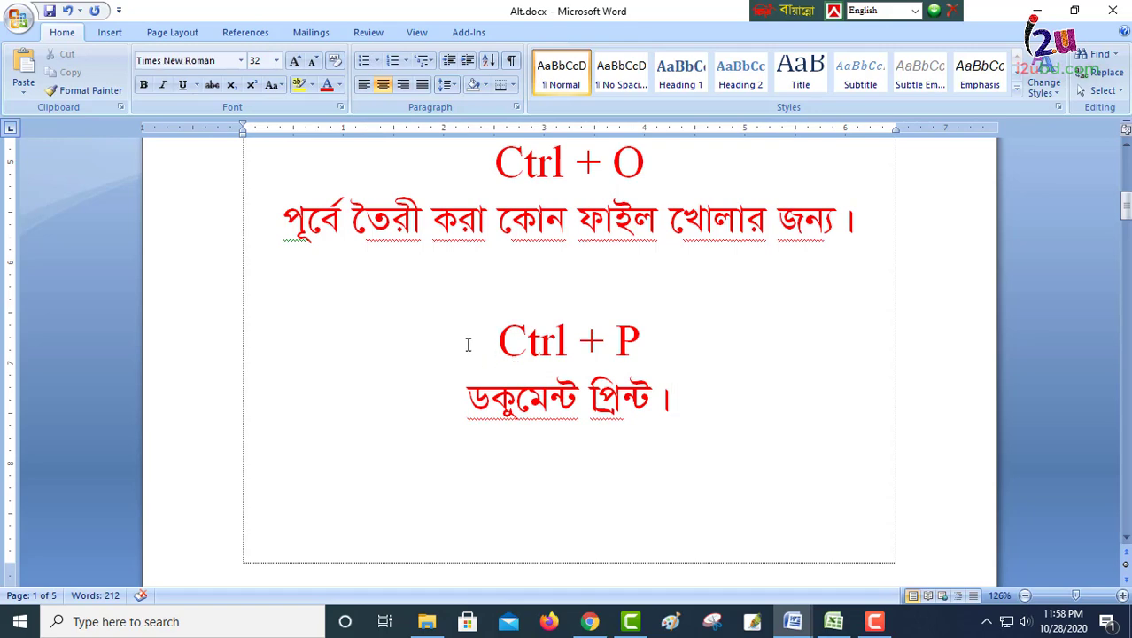
In the Ctrl+P Print dialog, change the printer from AnyDesk Printer to Microsoft Print to PDF.
{"action": "key", "text": "ctrl+p"}
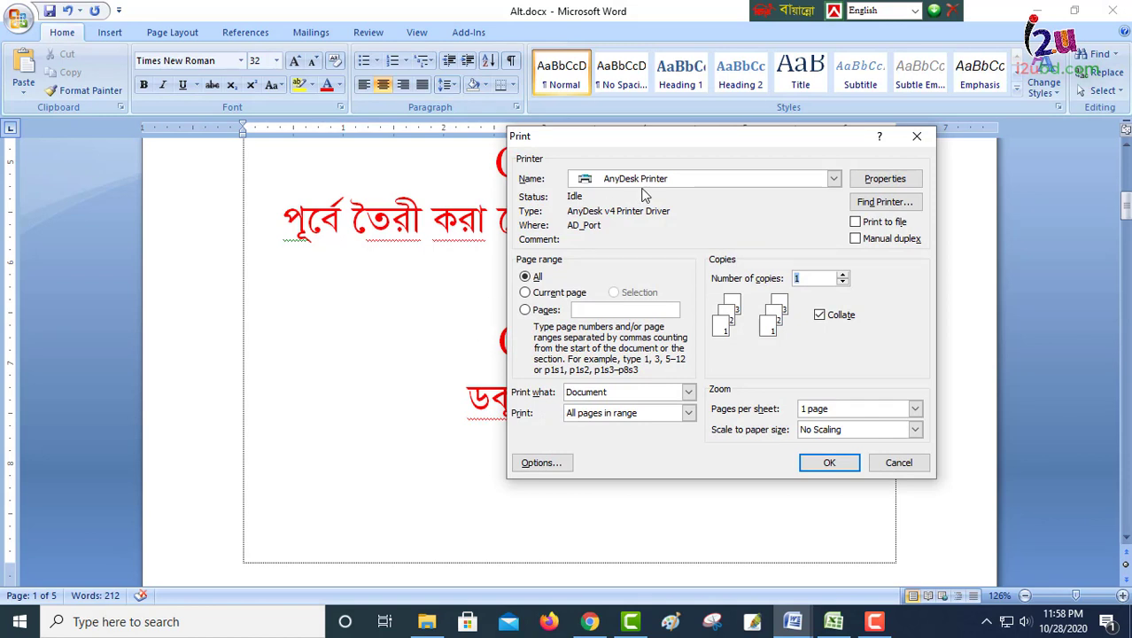
{"action": "left_click", "coordinate": [711, 184]}
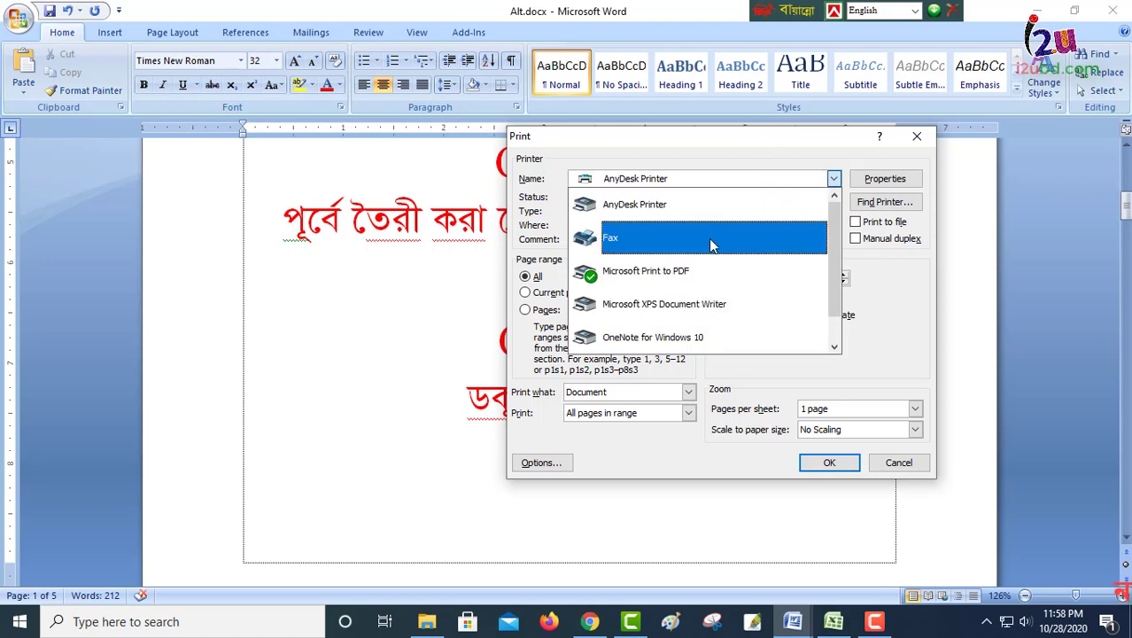
{"action": "left_click", "coordinate": [688, 179]}
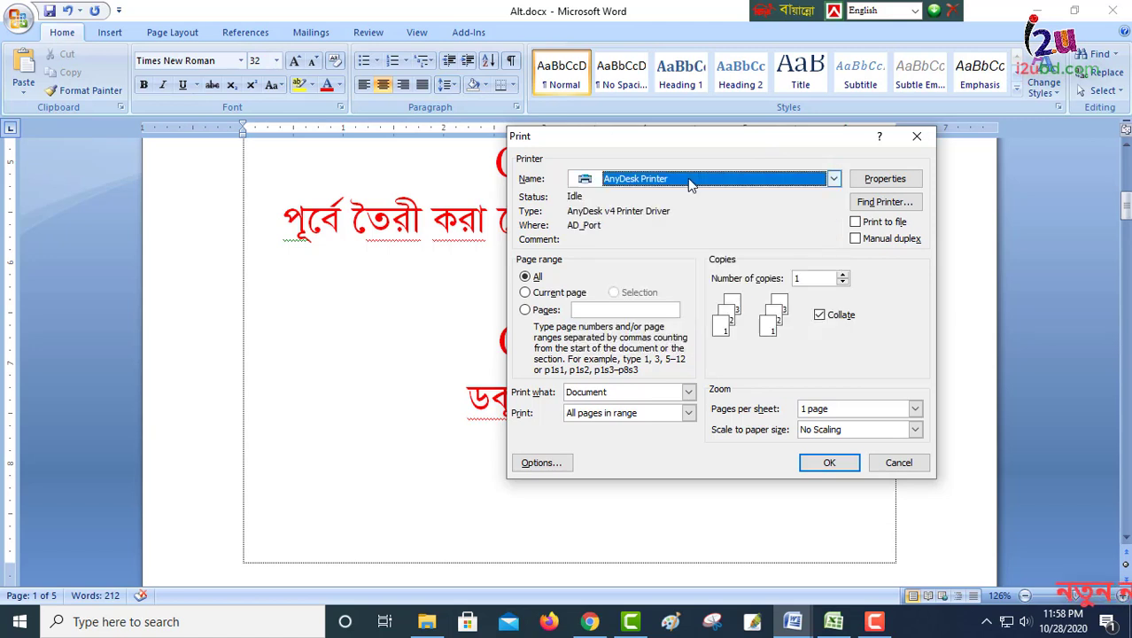
{"action": "left_click", "coordinate": [690, 180]}
{"action": "left_click", "coordinate": [675, 272]}
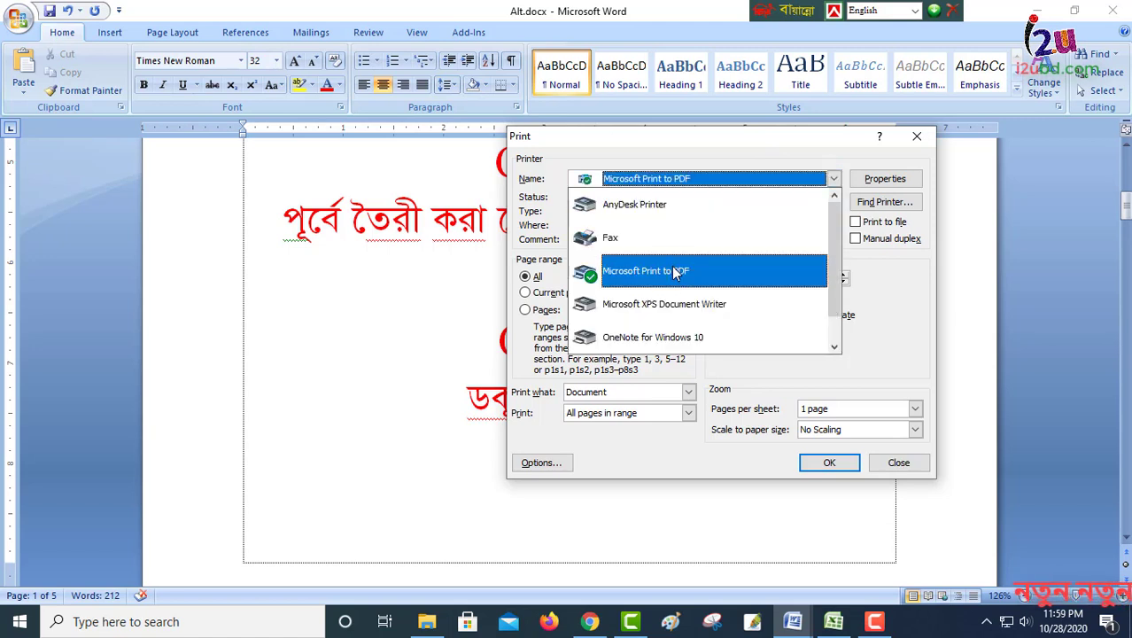
{"action": "left_click", "coordinate": [675, 272]}
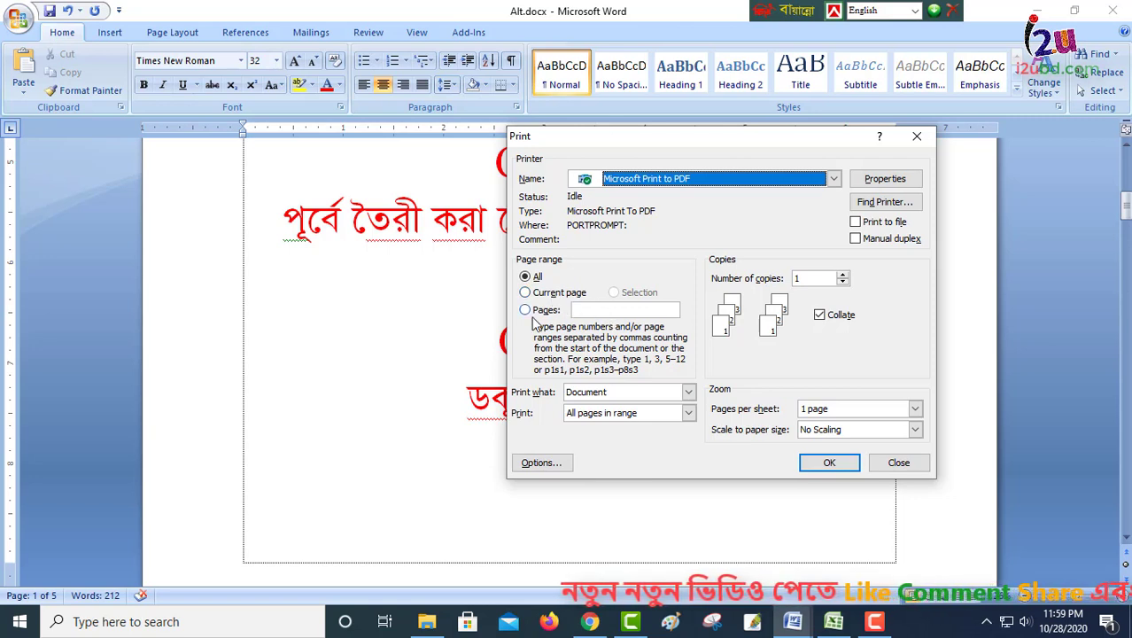
Enter pages 5, 10, 20 as the print range, select the copies value, then close without printing.
{"action": "left_click", "coordinate": [589, 308]}
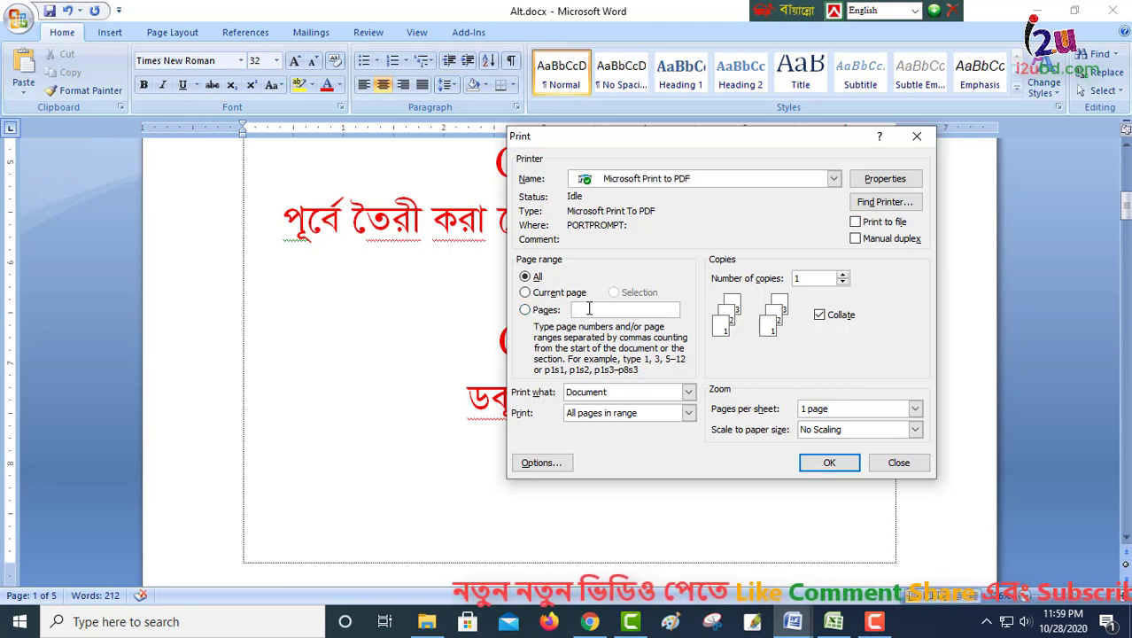
{"action": "type", "text": "5"}
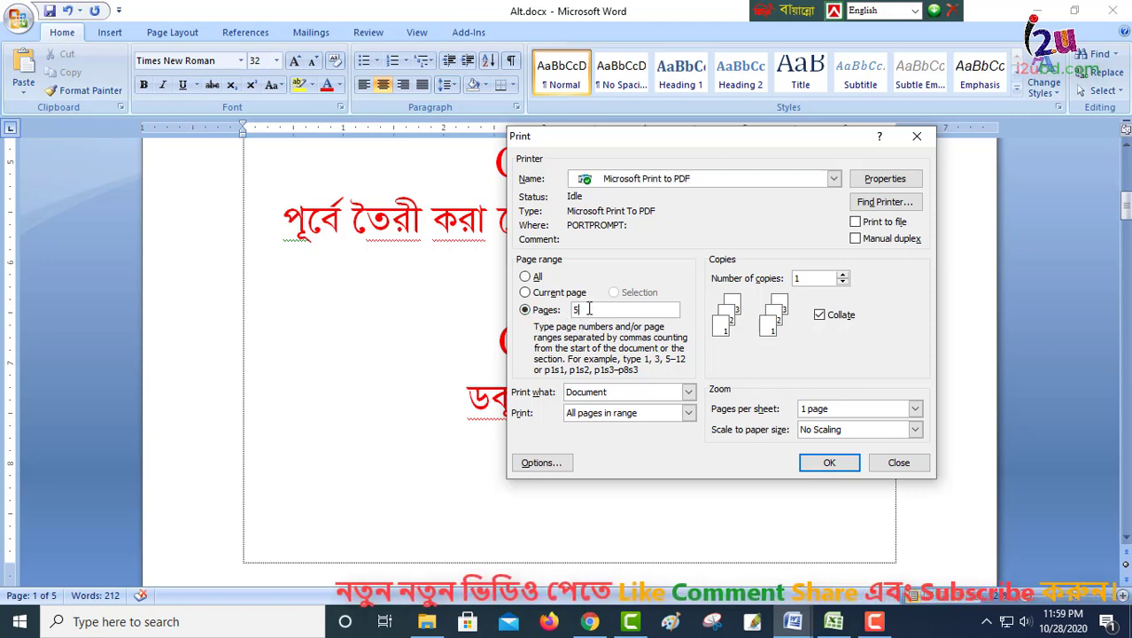
{"action": "type", "text": ","}
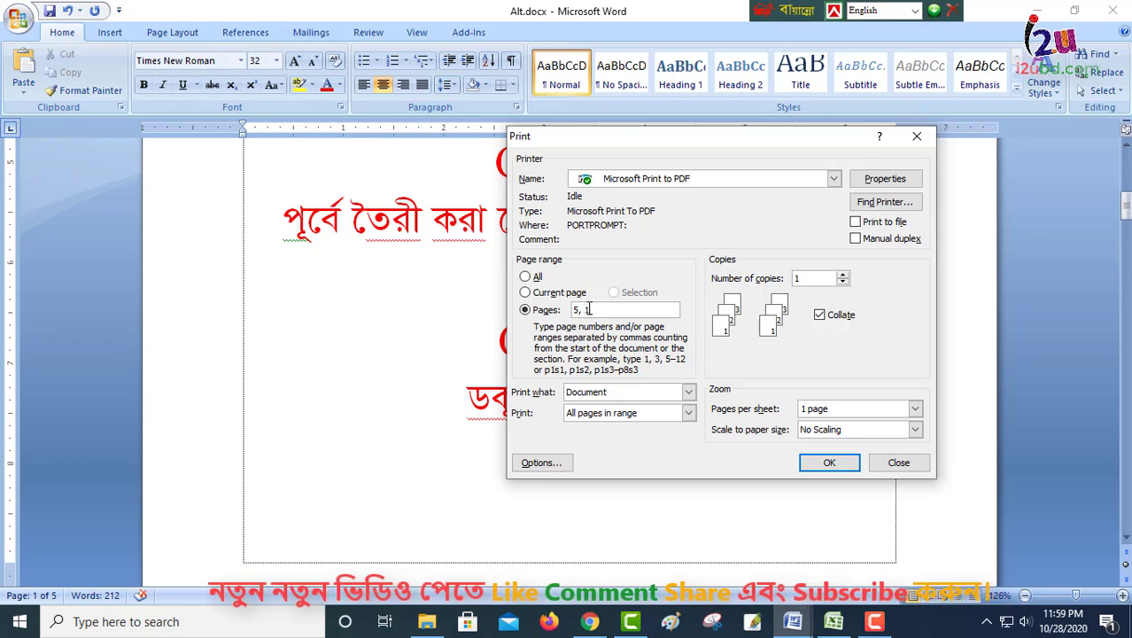
{"action": "type", "text": " 10"}
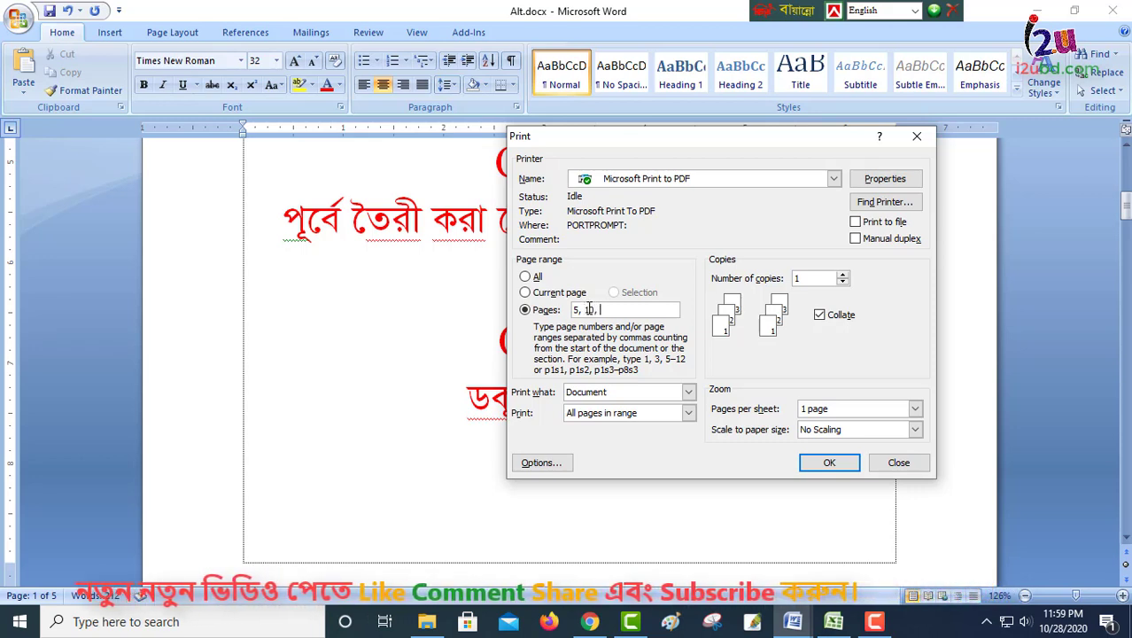
{"action": "type", "text": ", 20"}
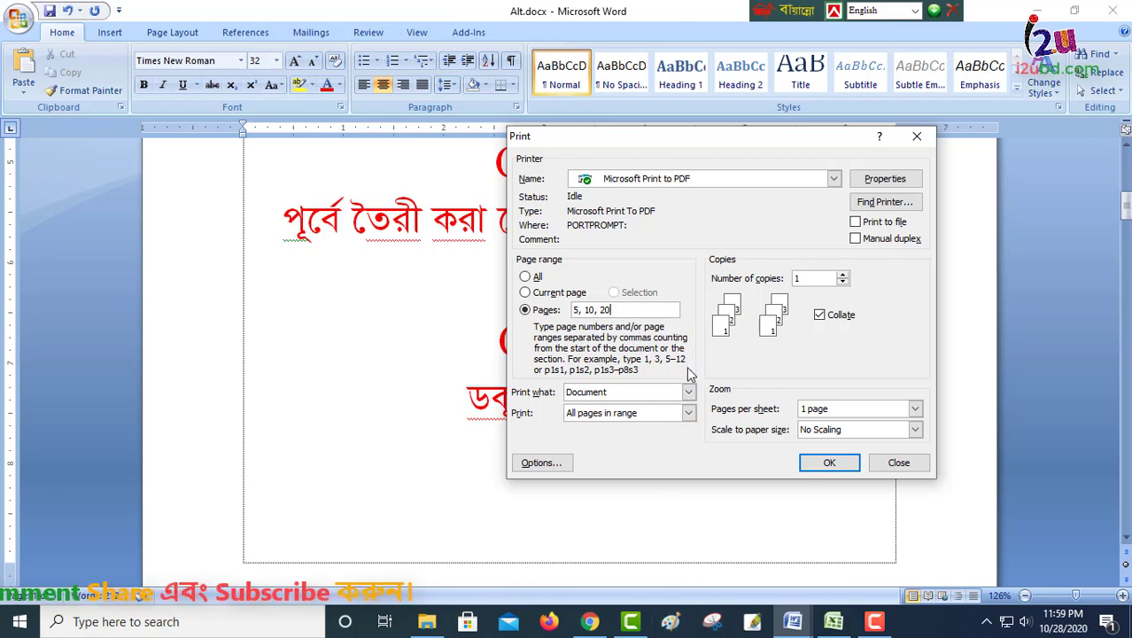
{"action": "double_click", "coordinate": [824, 280]}
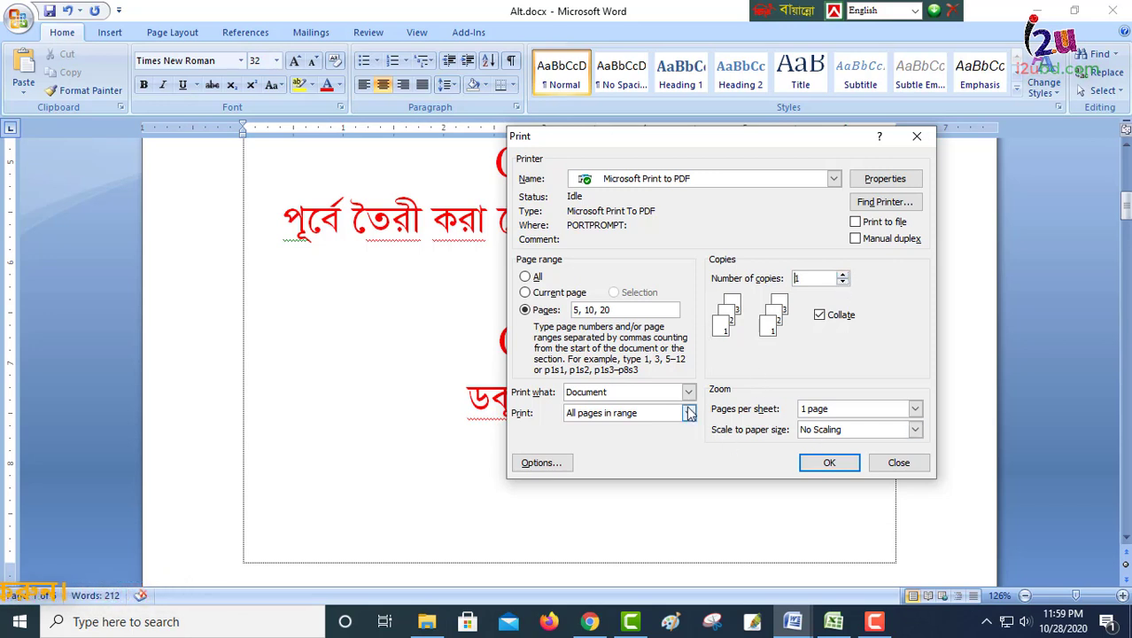
{"action": "left_click", "coordinate": [901, 464]}
{"action": "scroll", "coordinate": [762, 487], "scroll_direction": "down", "scroll_amount": 3}
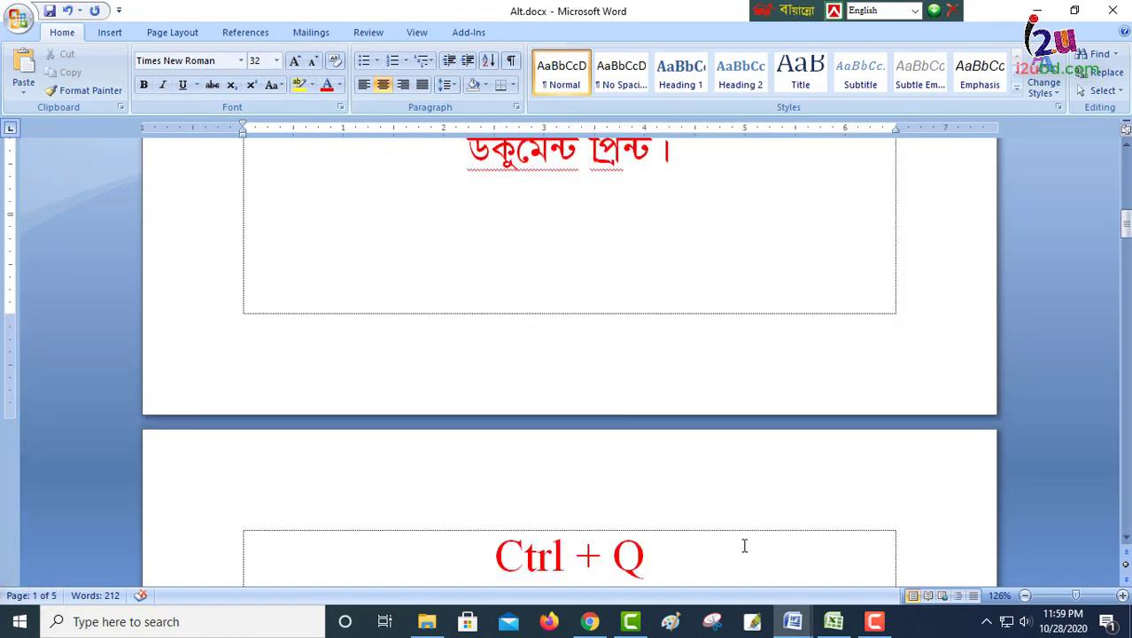
{"action": "scroll", "coordinate": [743, 541], "scroll_direction": "down", "scroll_amount": 3}
{"action": "scroll", "coordinate": [715, 517], "scroll_direction": "down", "scroll_amount": 2}
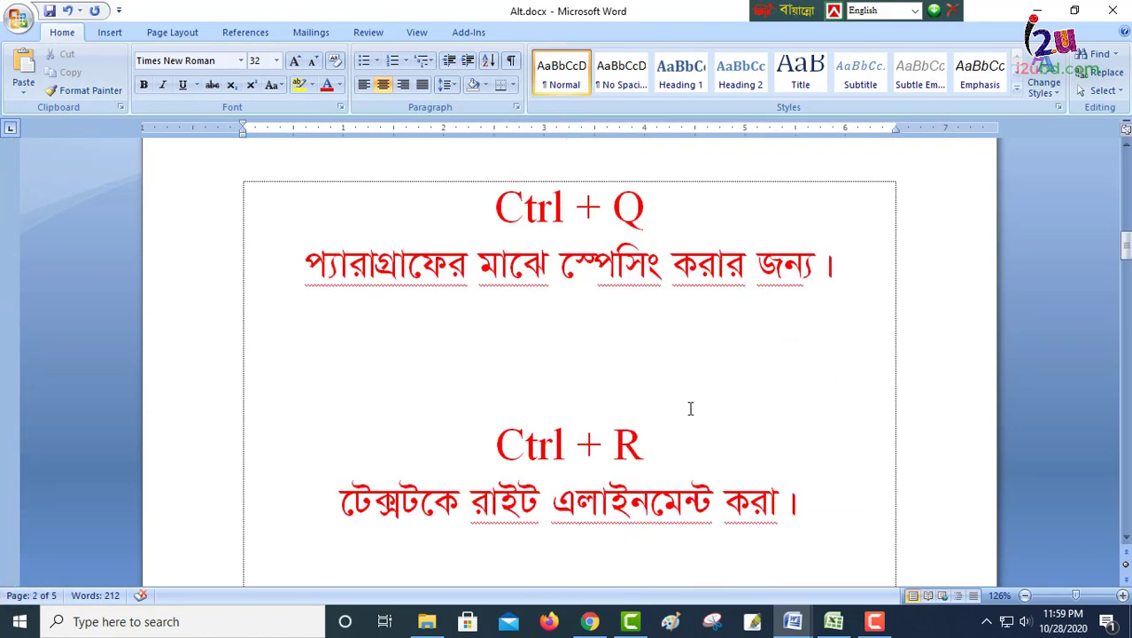
{"action": "scroll", "coordinate": [682, 301], "scroll_direction": "up", "scroll_amount": 1}
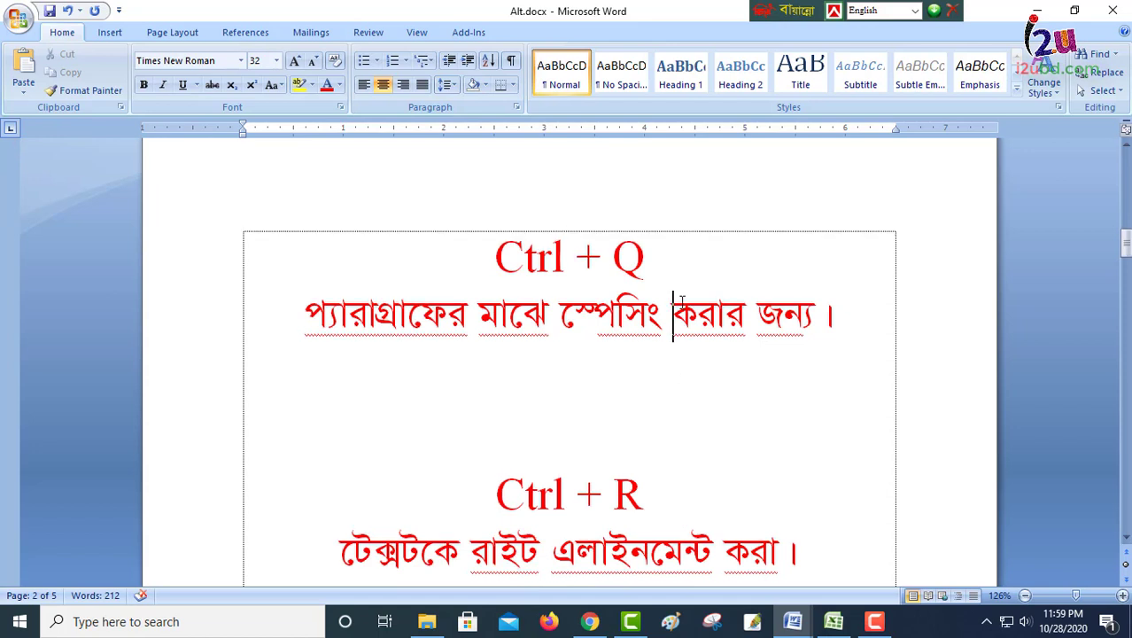
{"action": "left_click", "coordinate": [682, 301]}
{"action": "triple_click", "coordinate": [653, 268]}
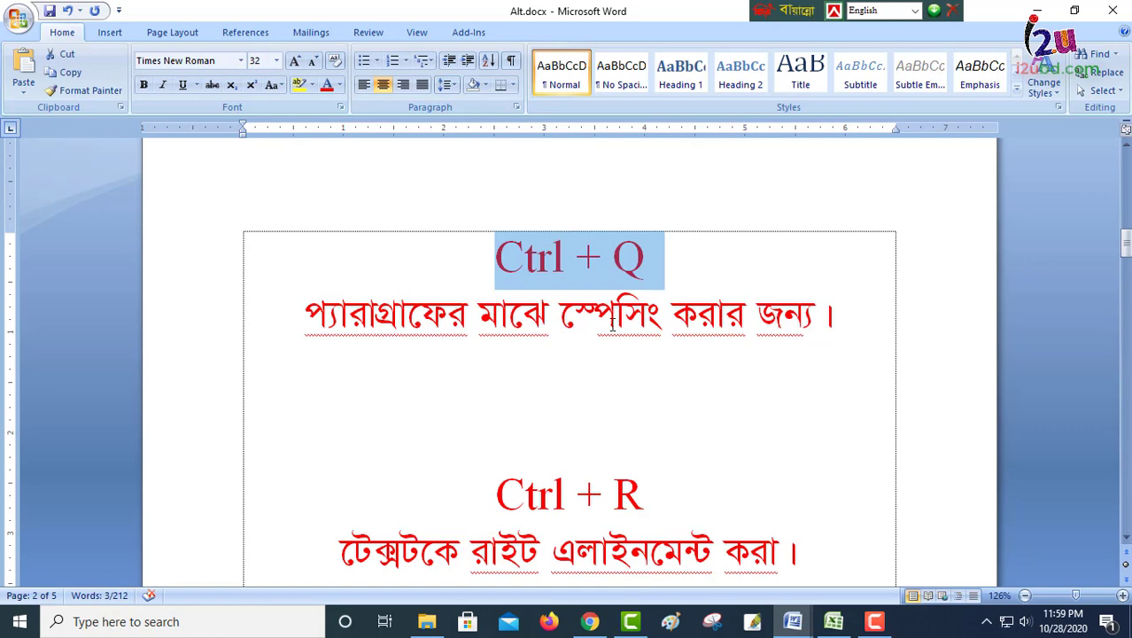
{"action": "scroll", "coordinate": [966, 245], "scroll_direction": "up", "scroll_amount": 3}
{"action": "scroll", "coordinate": [966, 245], "scroll_direction": "up", "scroll_amount": 8}
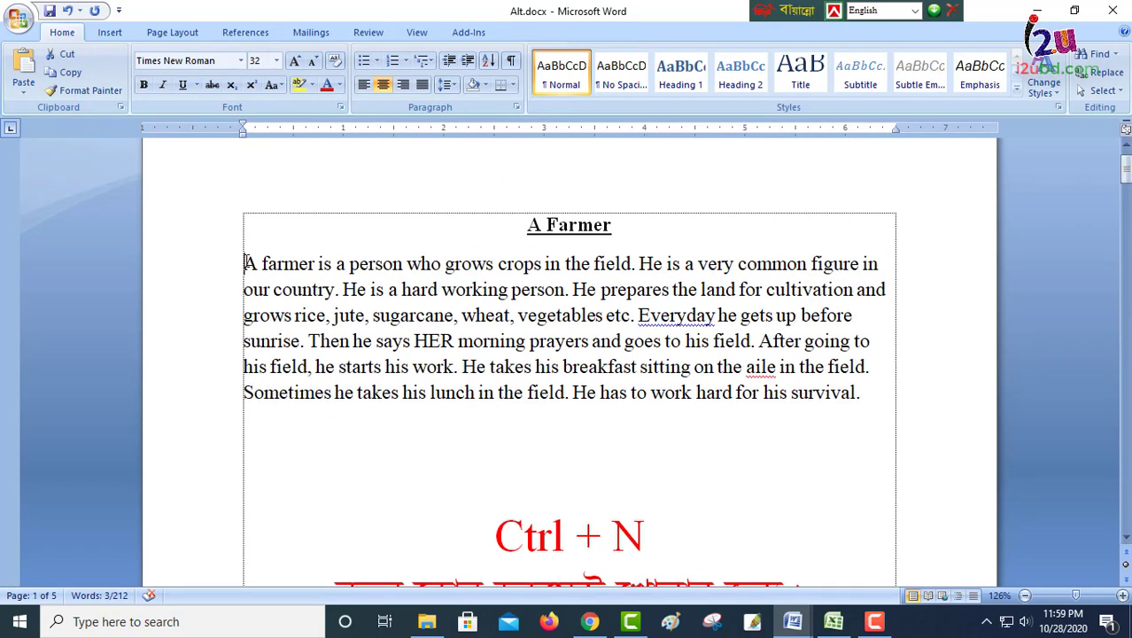
{"action": "left_click_drag", "start_coordinate": [245, 263], "coordinate": [899, 386]}
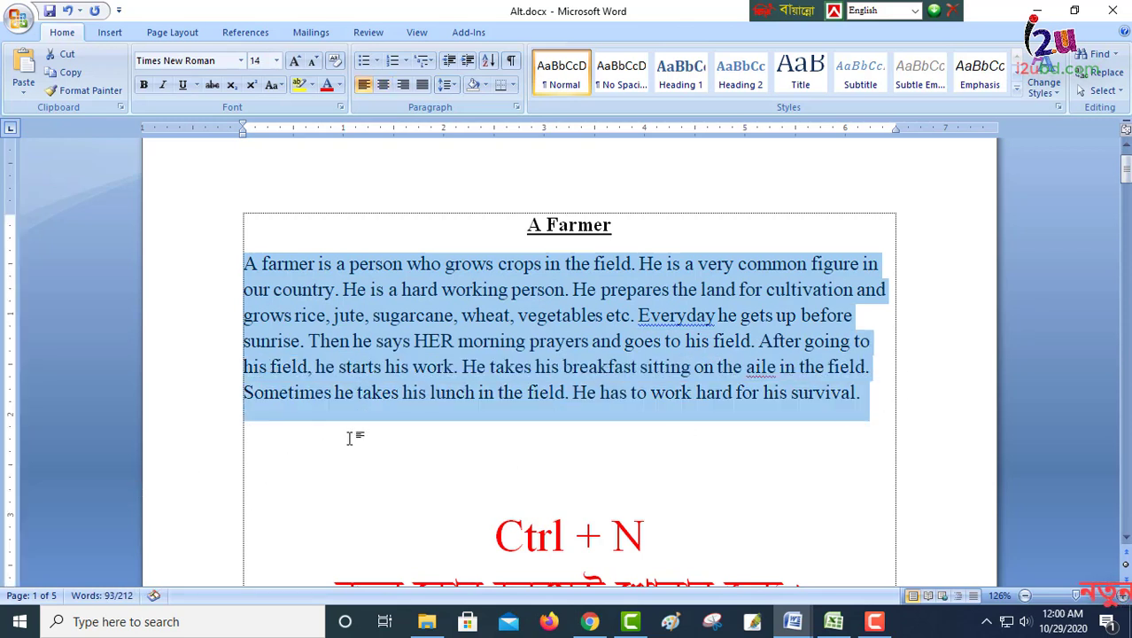
{"action": "left_click", "coordinate": [400, 445]}
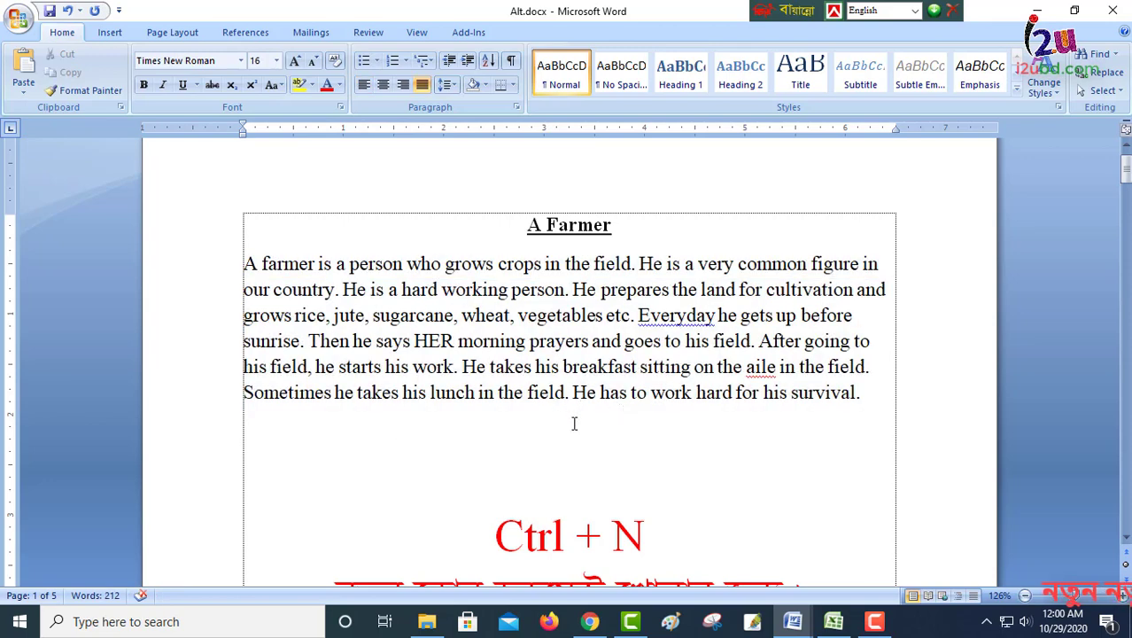
{"action": "left_click_drag", "start_coordinate": [257, 412], "coordinate": [266, 427]}
{"action": "left_click", "coordinate": [683, 440]}
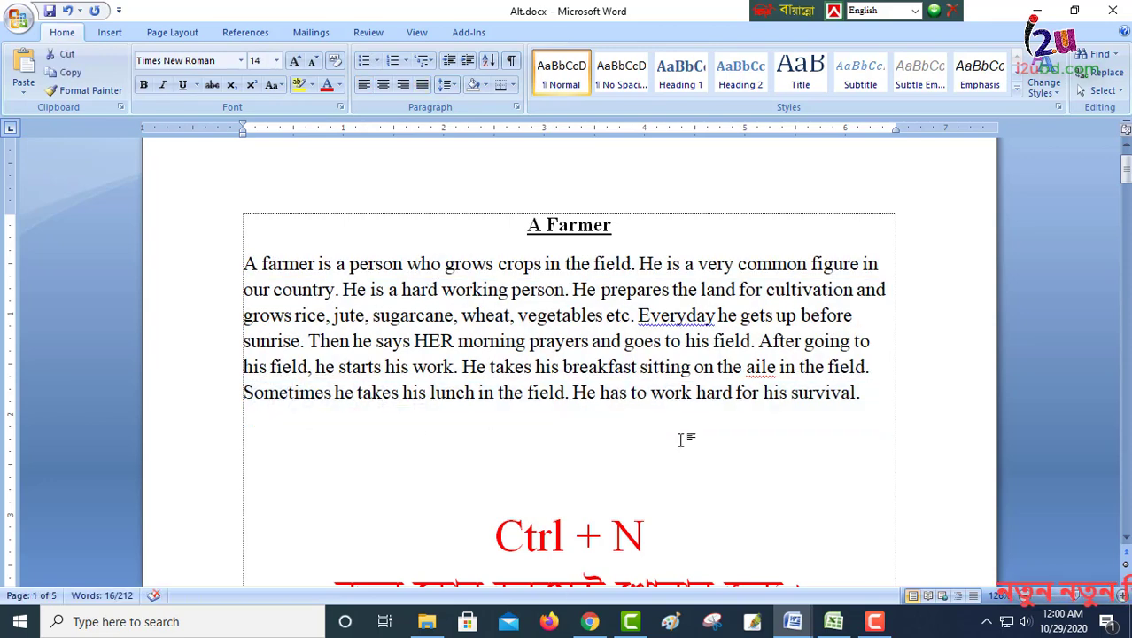
{"action": "left_click_drag", "start_coordinate": [802, 368], "coordinate": [817, 409]}
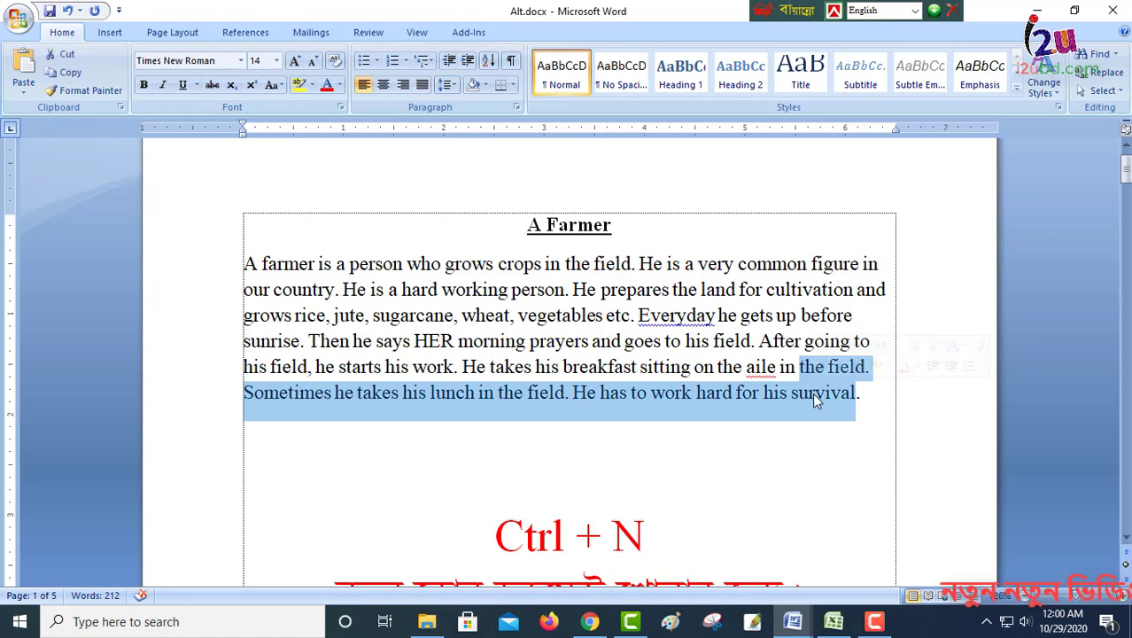
{"action": "left_click", "coordinate": [858, 400]}
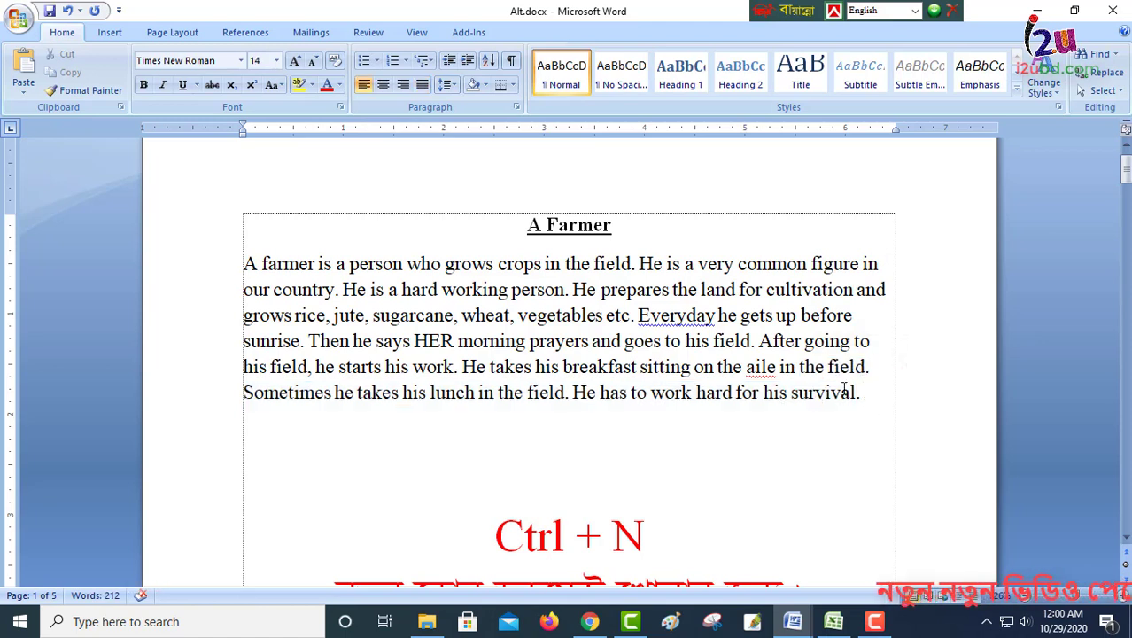
{"action": "key", "text": "Return"}
{"action": "type", "text": "hghgjh hjh j"}
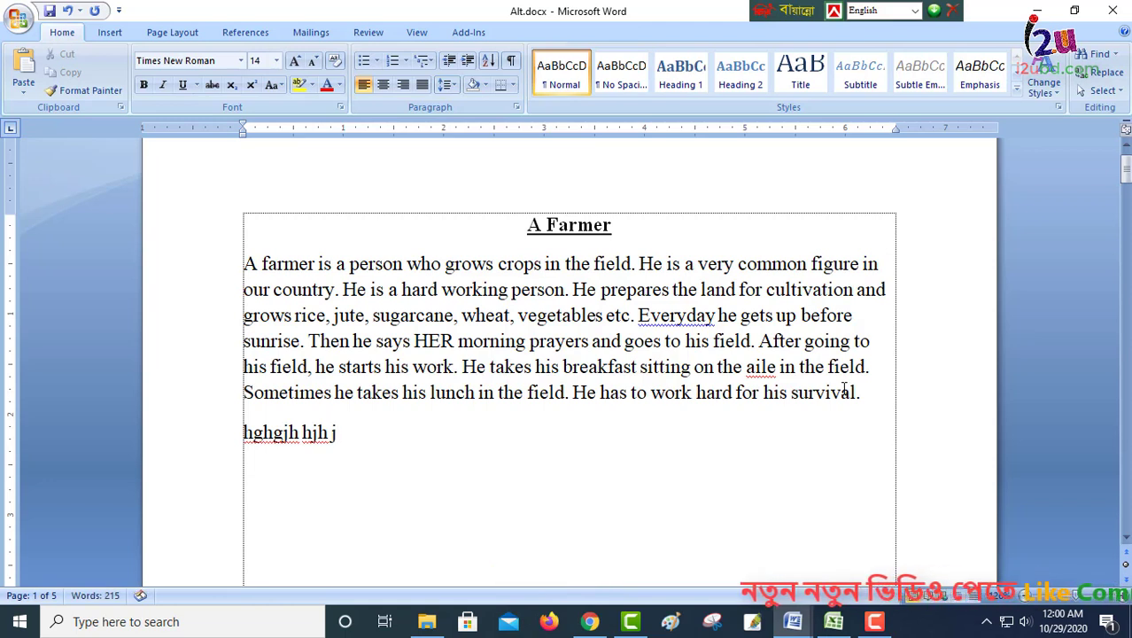
{"action": "key", "text": "Return"}
{"action": "type", "text": "hkj"}
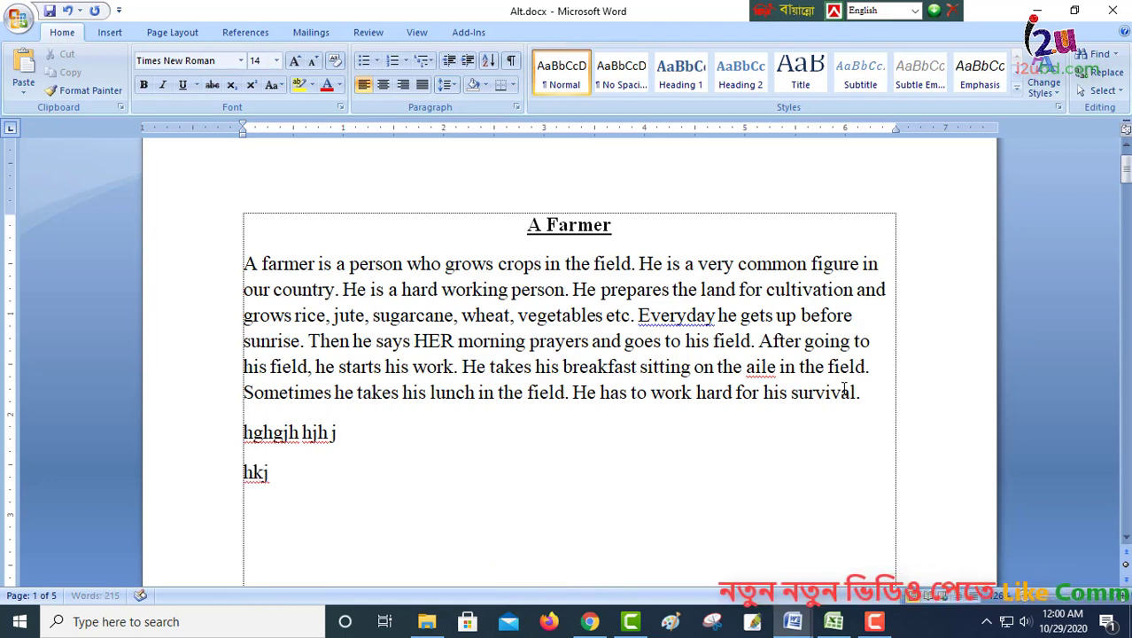
{"action": "key", "text": "shift+Up"}
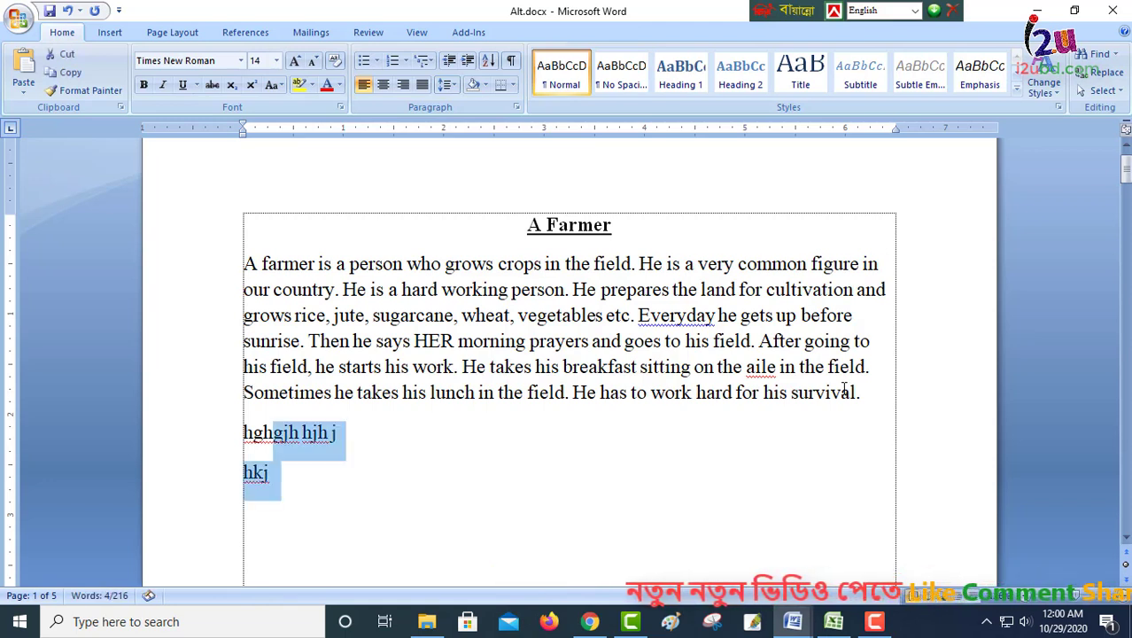
{"action": "key", "text": "shift+Up"}
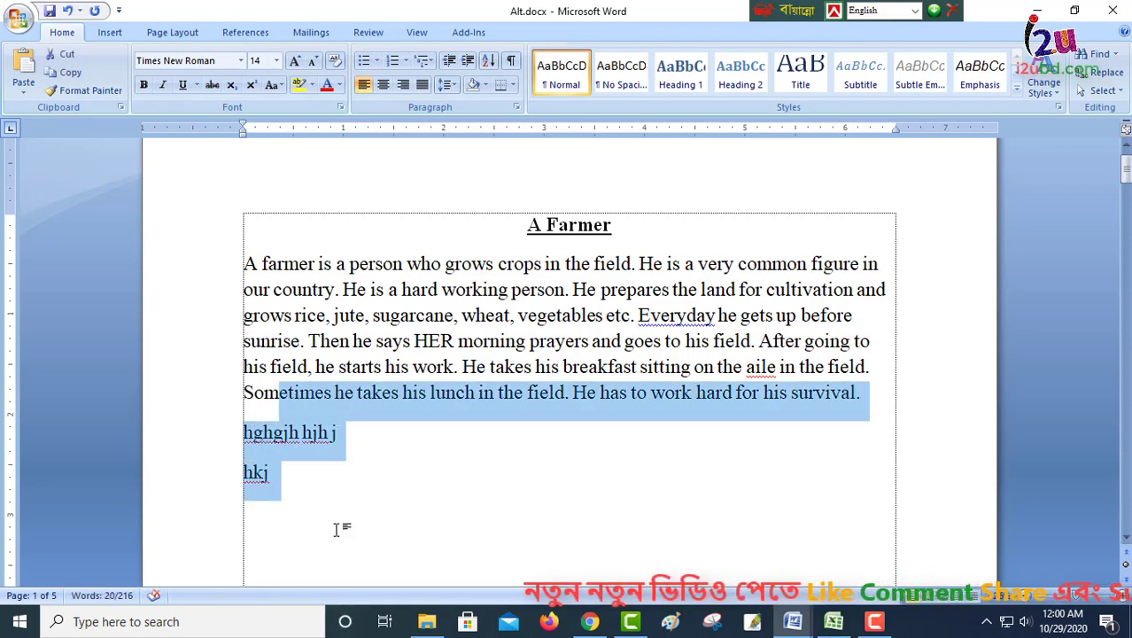
{"action": "left_click", "coordinate": [325, 515]}
{"action": "left_click_drag", "start_coordinate": [326, 516], "coordinate": [227, 434]}
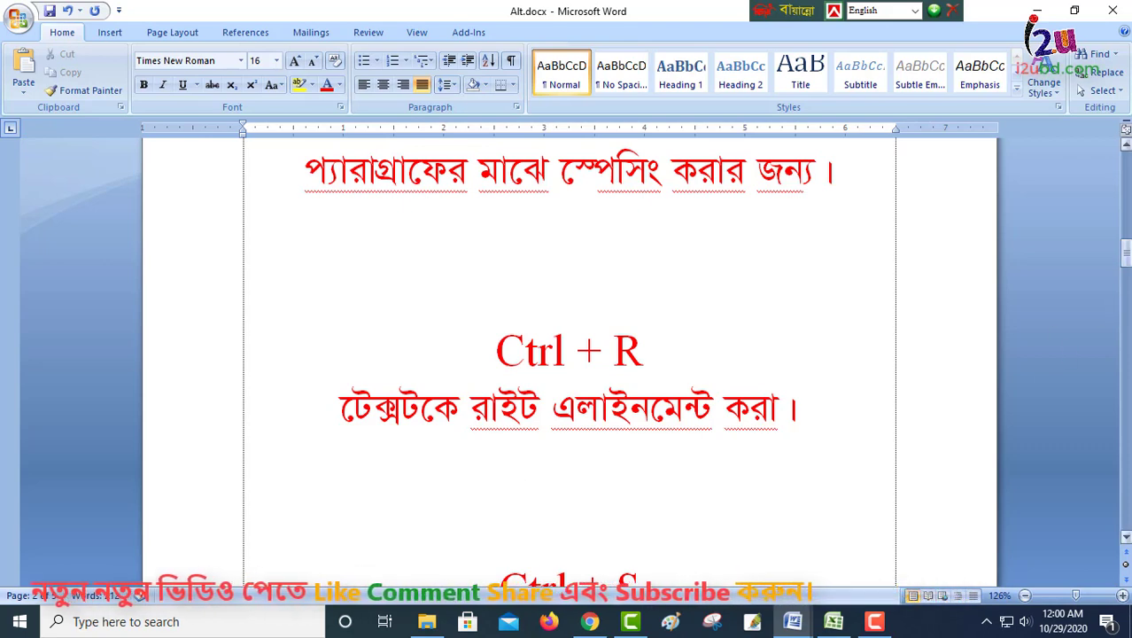
Select the A Farmer paragraph, right-align it with Ctrl+R, then left-align it with Ctrl+L.
{"action": "left_click_drag", "start_coordinate": [1127, 257], "coordinate": [1126, 170]}
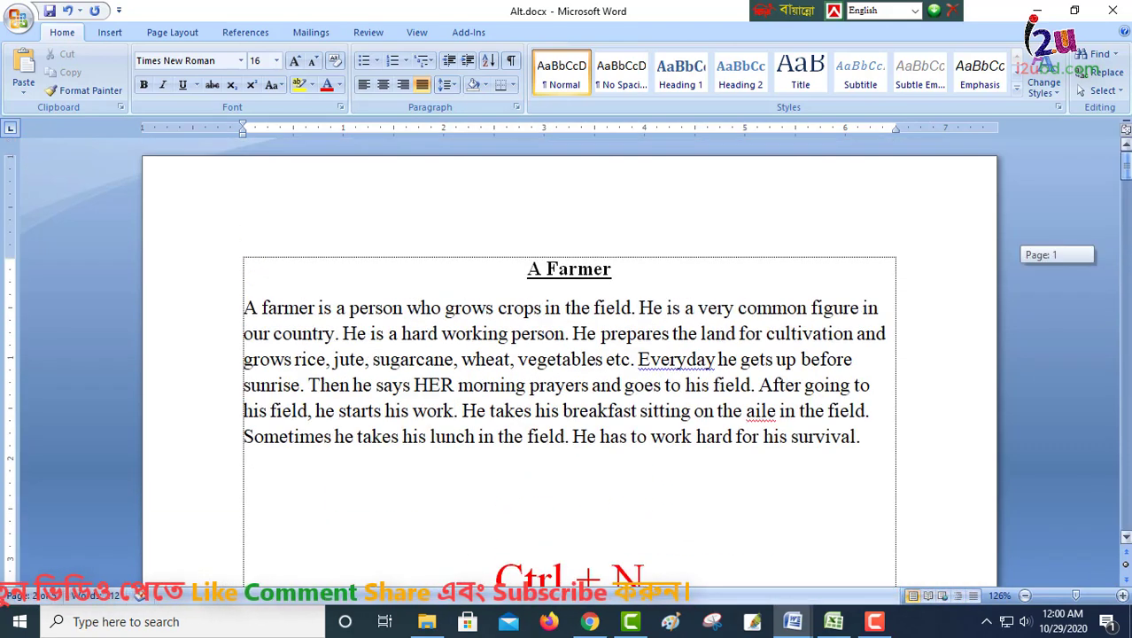
{"action": "left_click", "coordinate": [246, 308]}
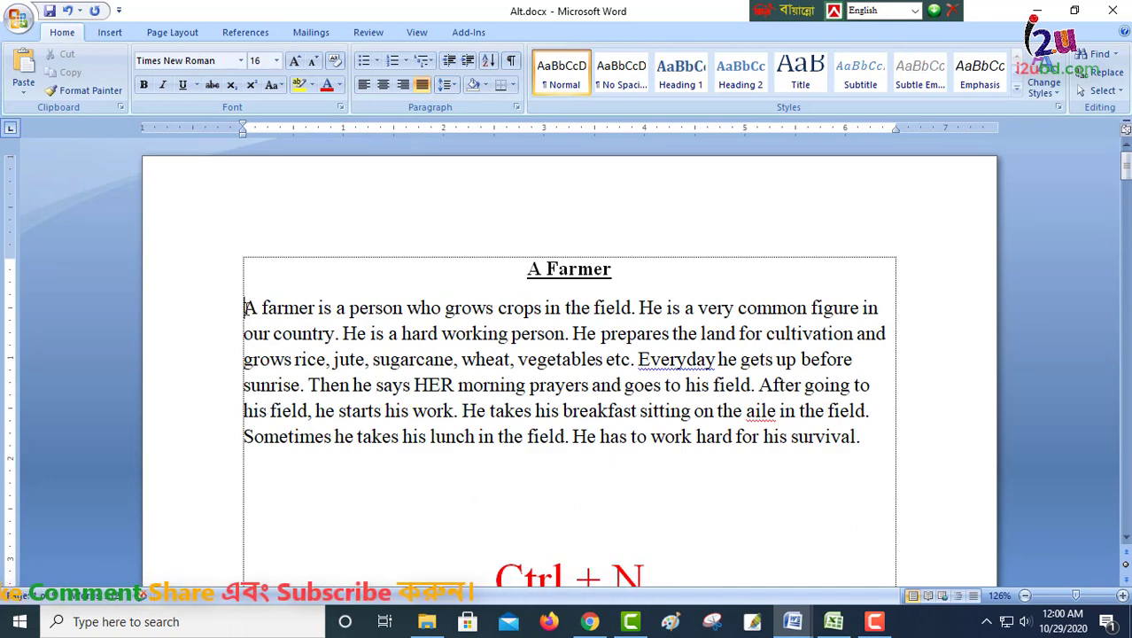
{"action": "left_click_drag", "start_coordinate": [246, 307], "coordinate": [865, 436]}
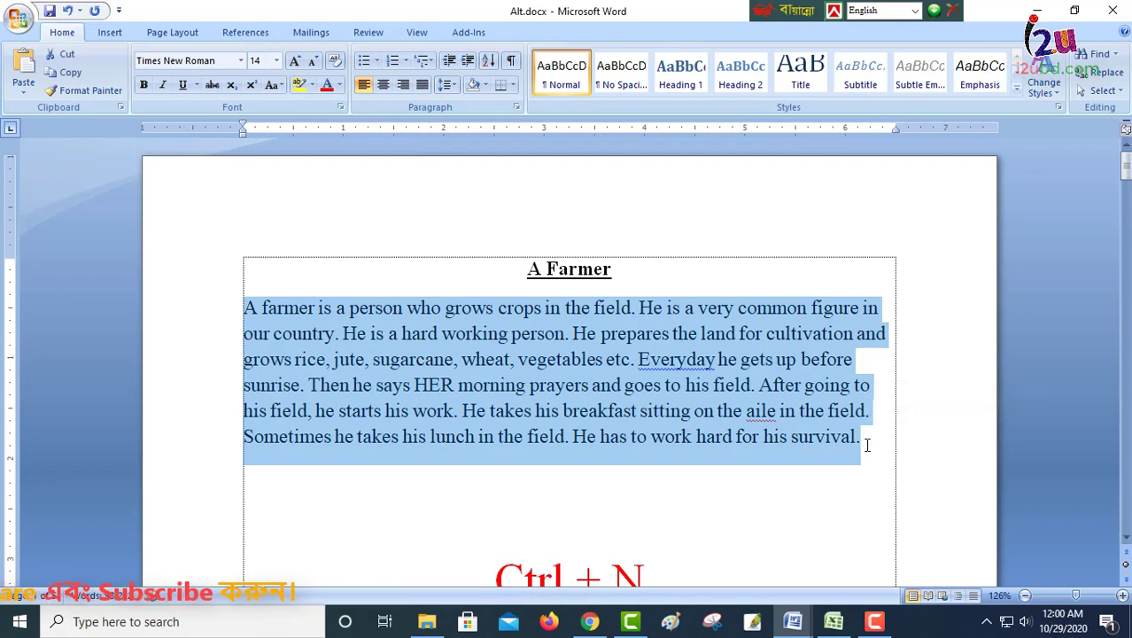
{"action": "key", "text": "ctrl+r"}
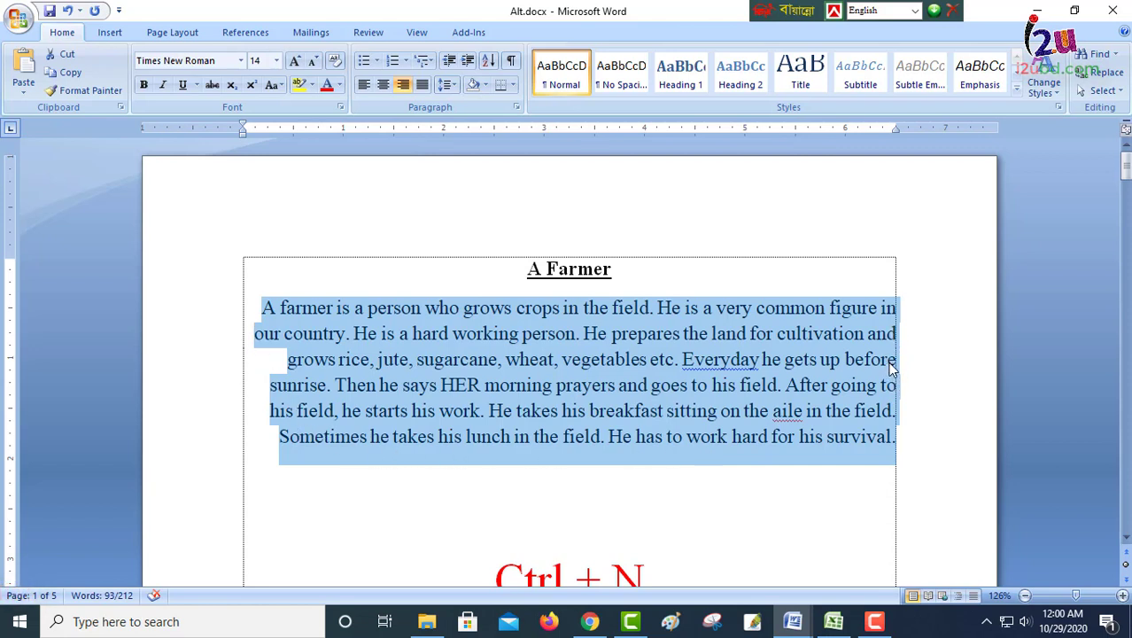
{"action": "key", "text": "ctrl+l"}
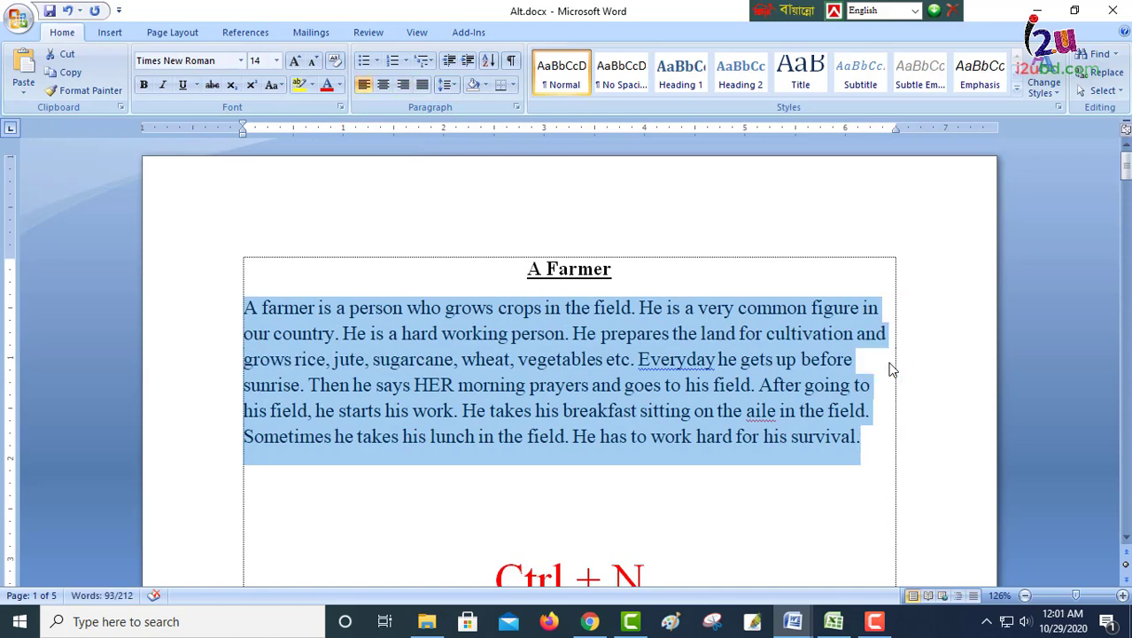
Create a new blank document with Ctrl+N, paste the clipboard, then remove the pasted file icon.
{"action": "left_click", "coordinate": [891, 370]}
{"action": "scroll", "coordinate": [791, 518], "scroll_direction": "down", "scroll_amount": 15}
{"action": "scroll", "coordinate": [791, 518], "scroll_direction": "down", "scroll_amount": 3}
{"action": "scroll", "coordinate": [793, 526], "scroll_direction": "down", "scroll_amount": 2}
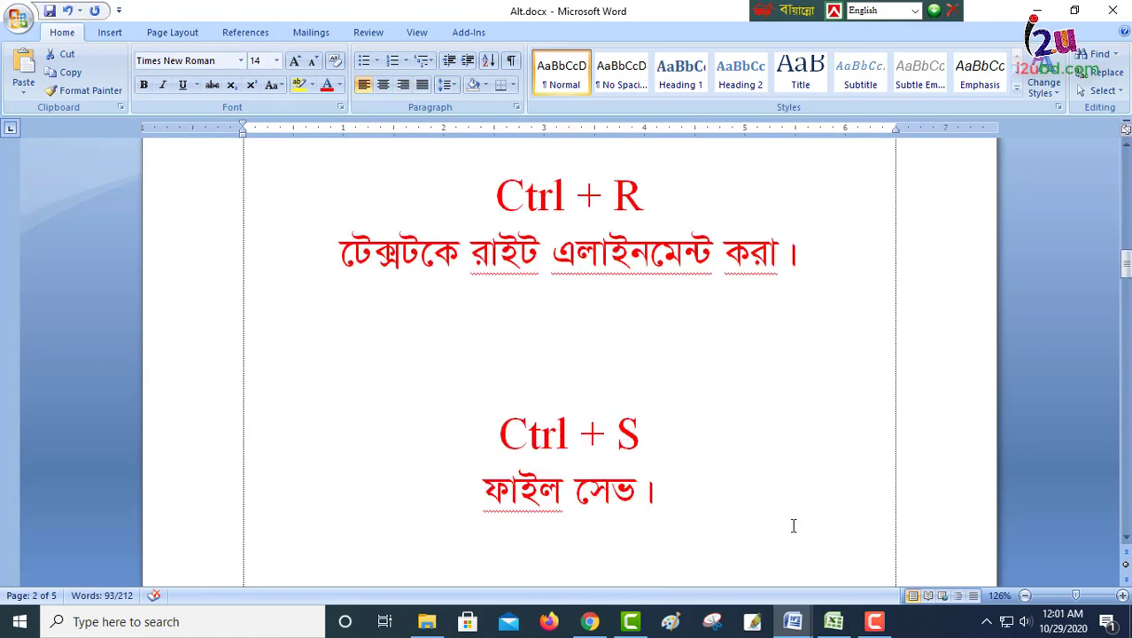
{"action": "scroll", "coordinate": [792, 526], "scroll_direction": "down", "scroll_amount": 2}
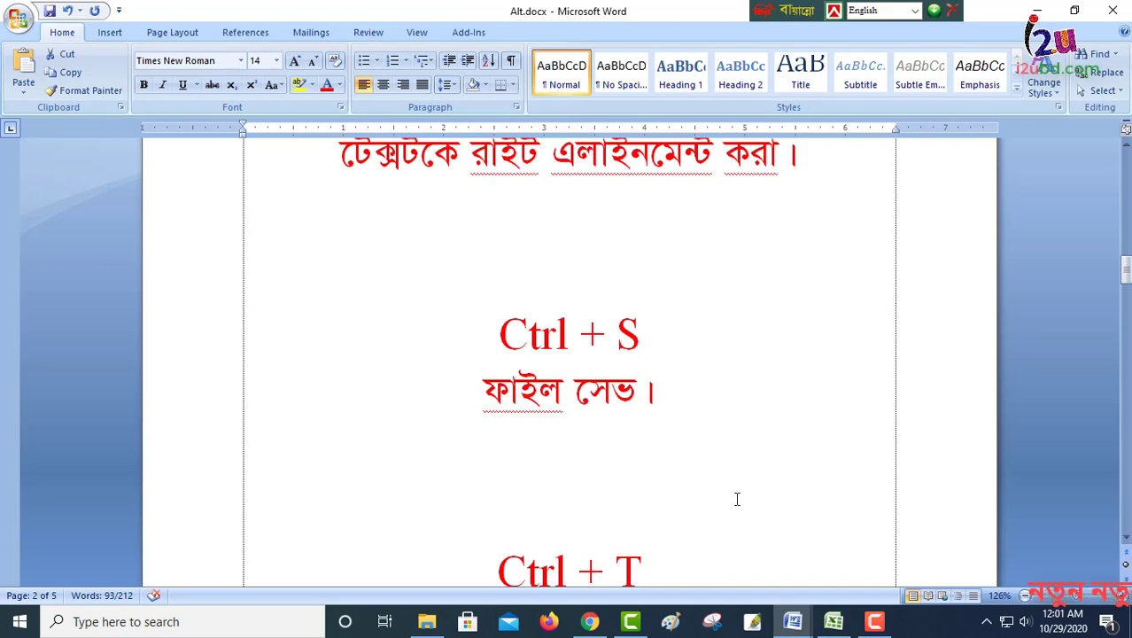
{"action": "key", "text": "ctrl+n"}
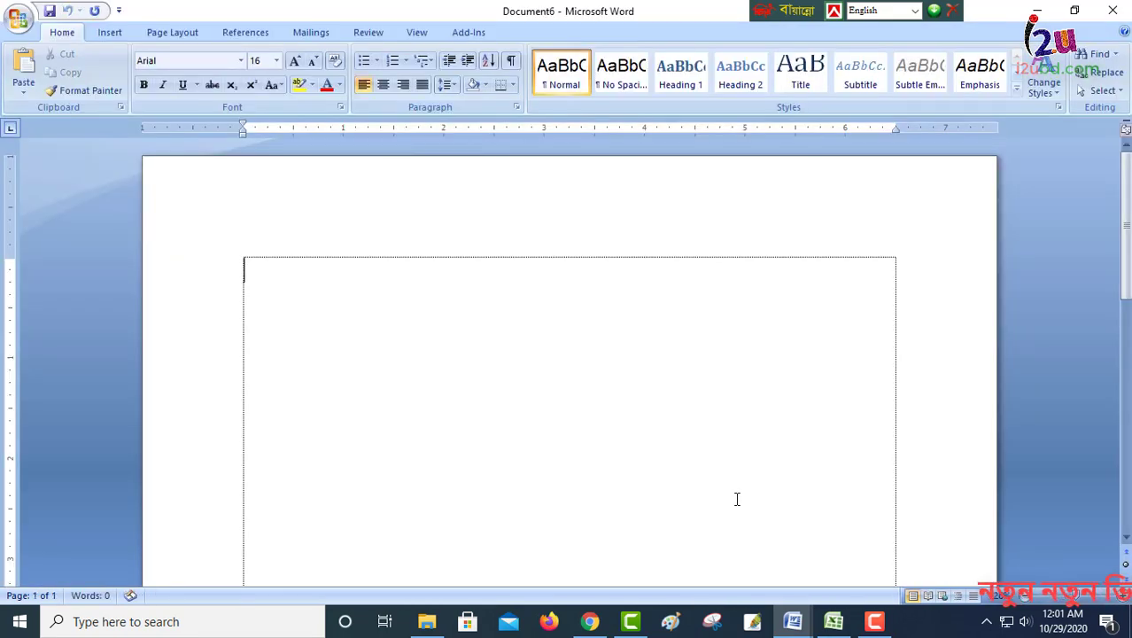
{"action": "key", "text": "ctrl+v"}
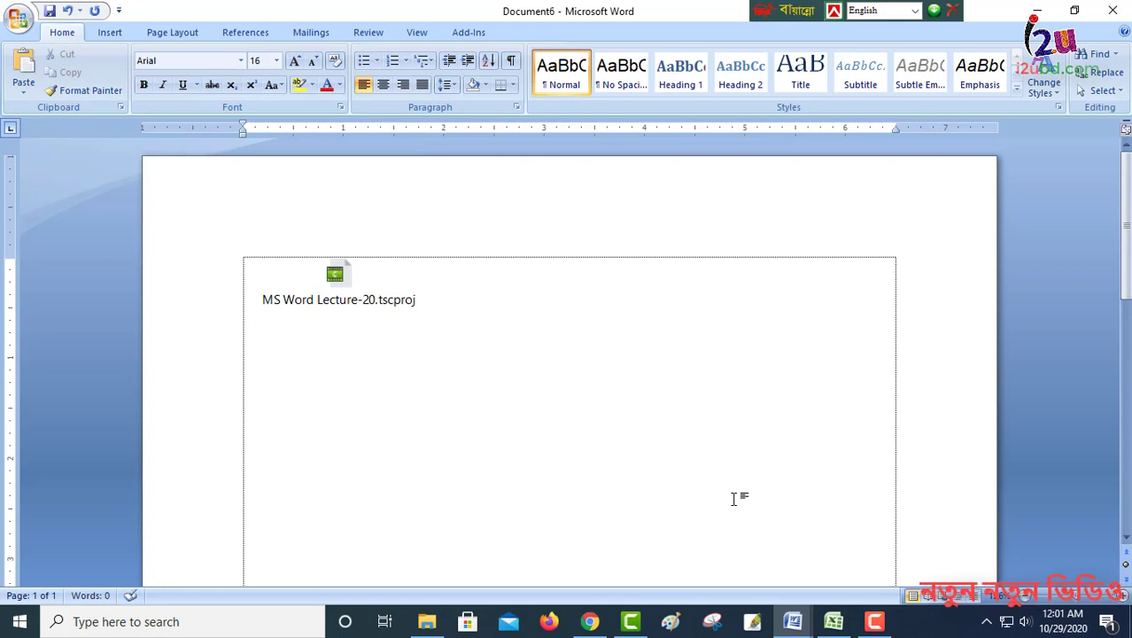
{"action": "key", "text": "BackSpace"}
Type 'gfhgfh fghfg hfgg' and open then dismiss the Office button menu.
{"action": "type", "text": "gfhgfh fghfg h"}
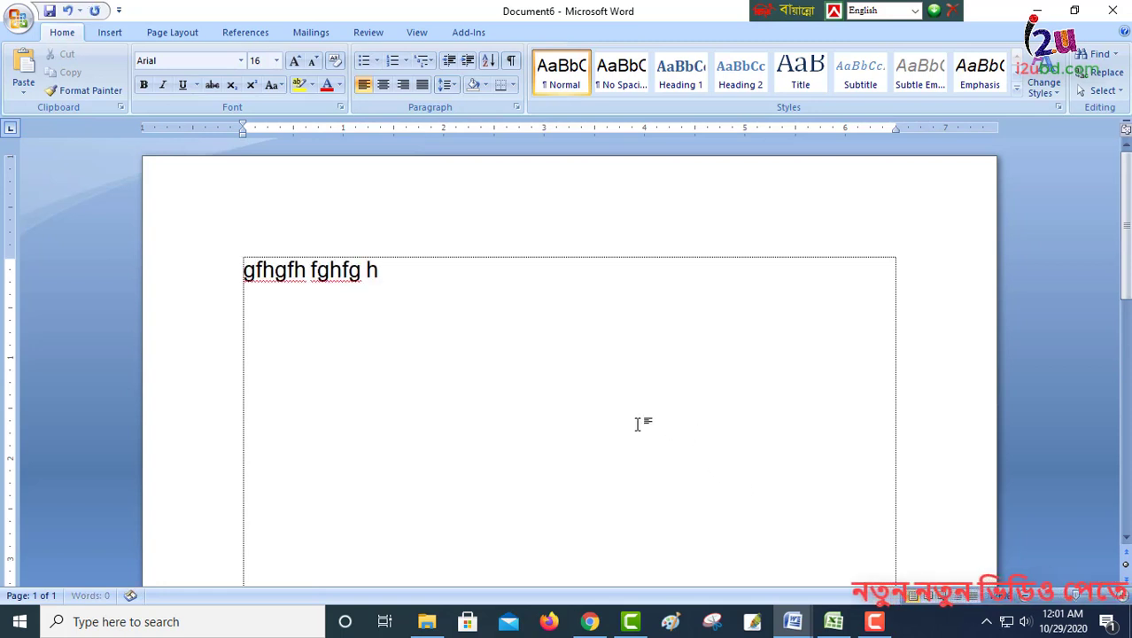
{"action": "type", "text": "fgg"}
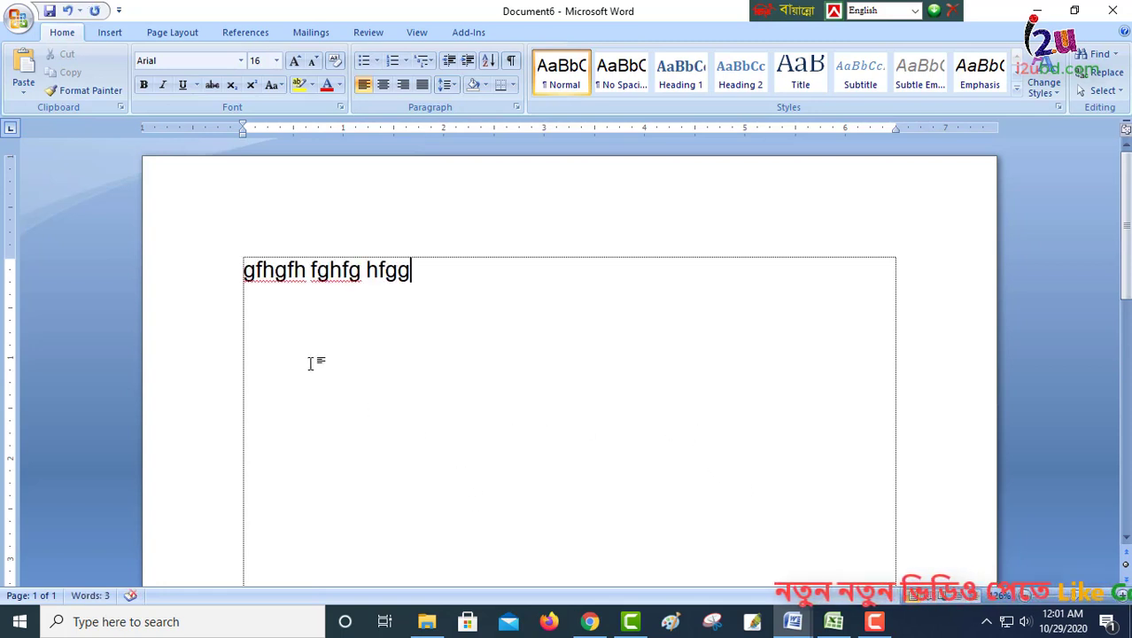
{"action": "left_click", "coordinate": [16, 20]}
{"action": "left_click", "coordinate": [607, 396]}
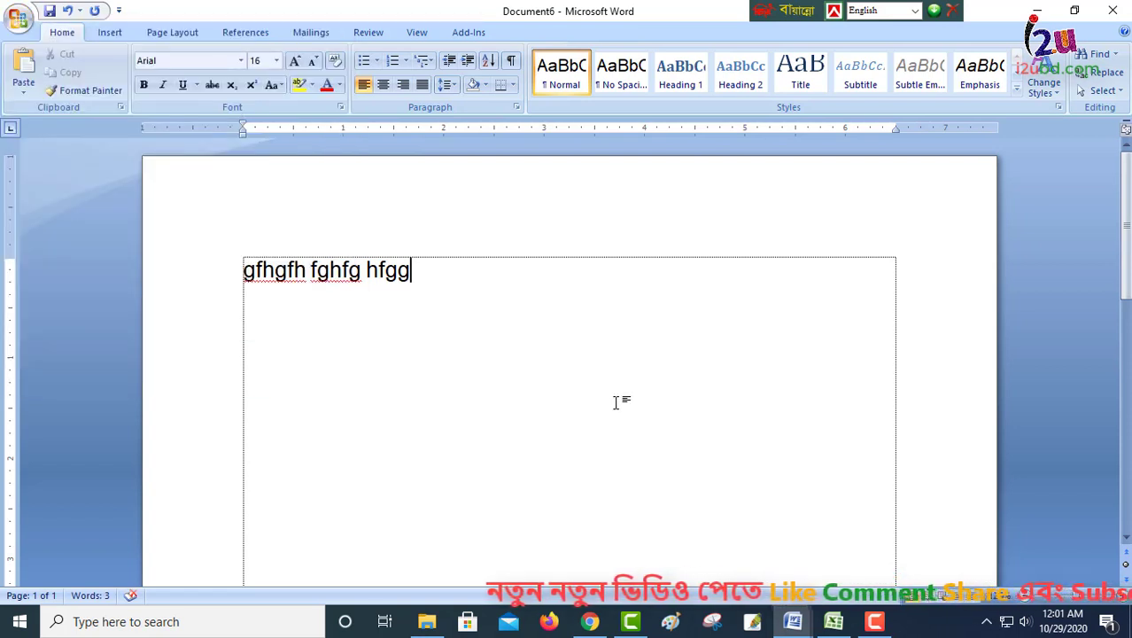
Cancel the Save As dialog for Document6, then close it choosing No to discard changes.
{"action": "key", "text": "ctrl+s"}
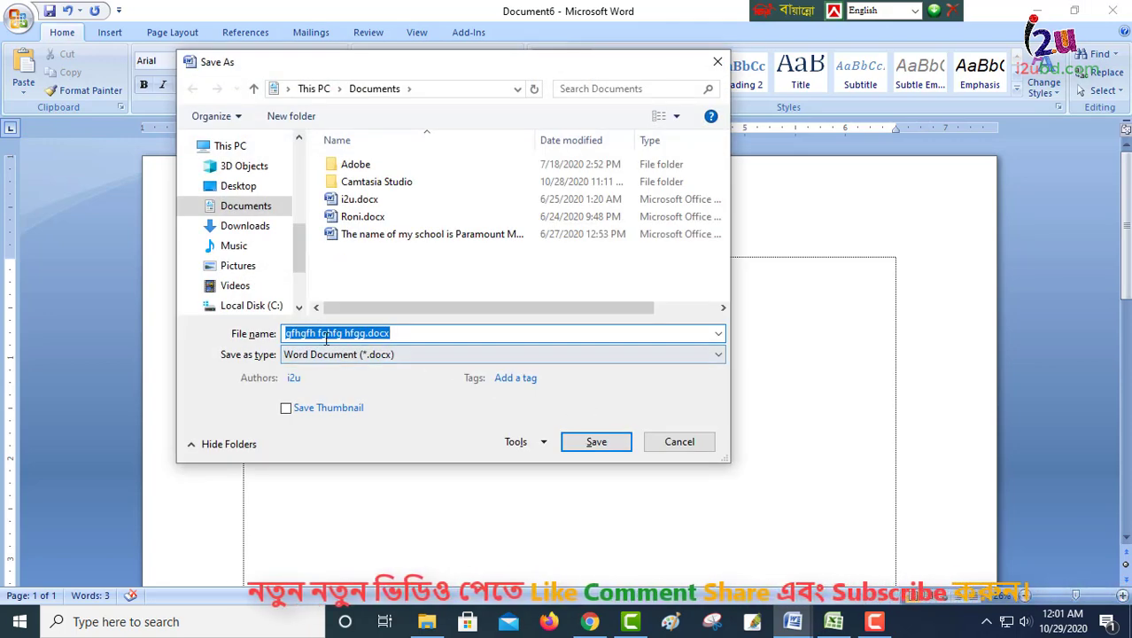
{"action": "left_click", "coordinate": [266, 209]}
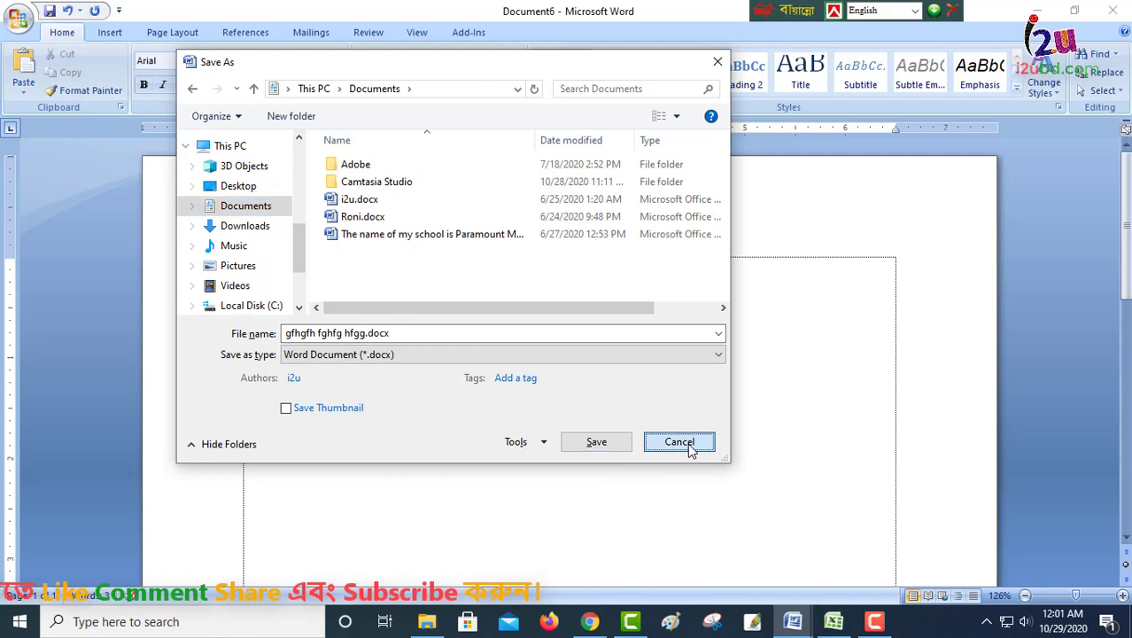
{"action": "left_click", "coordinate": [688, 448]}
{"action": "left_click", "coordinate": [1112, 10]}
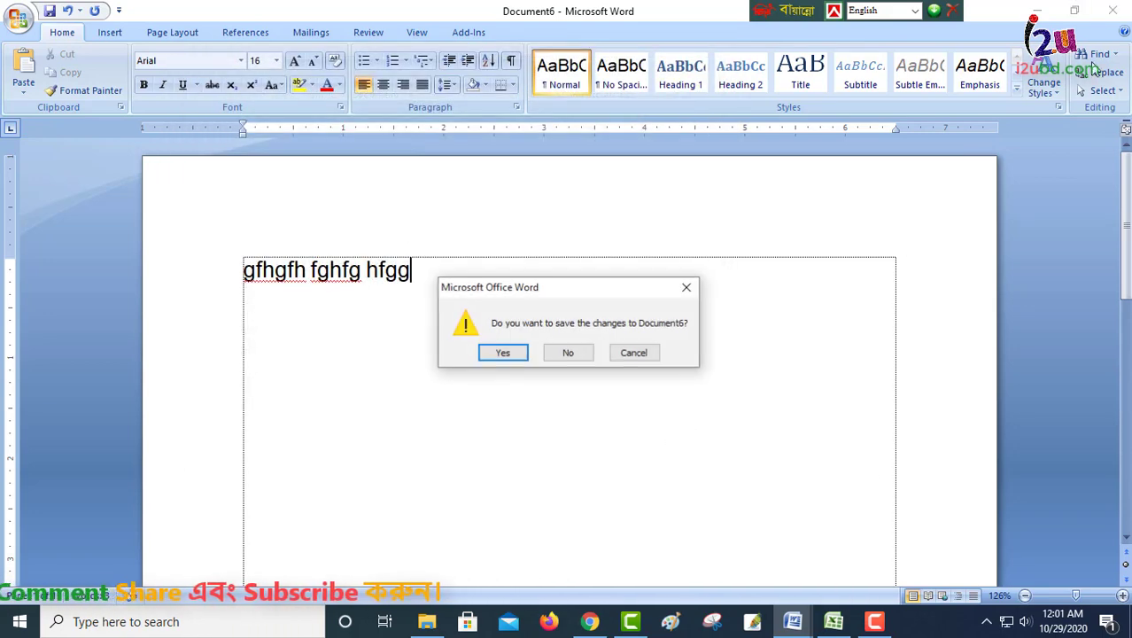
{"action": "left_click", "coordinate": [571, 352]}
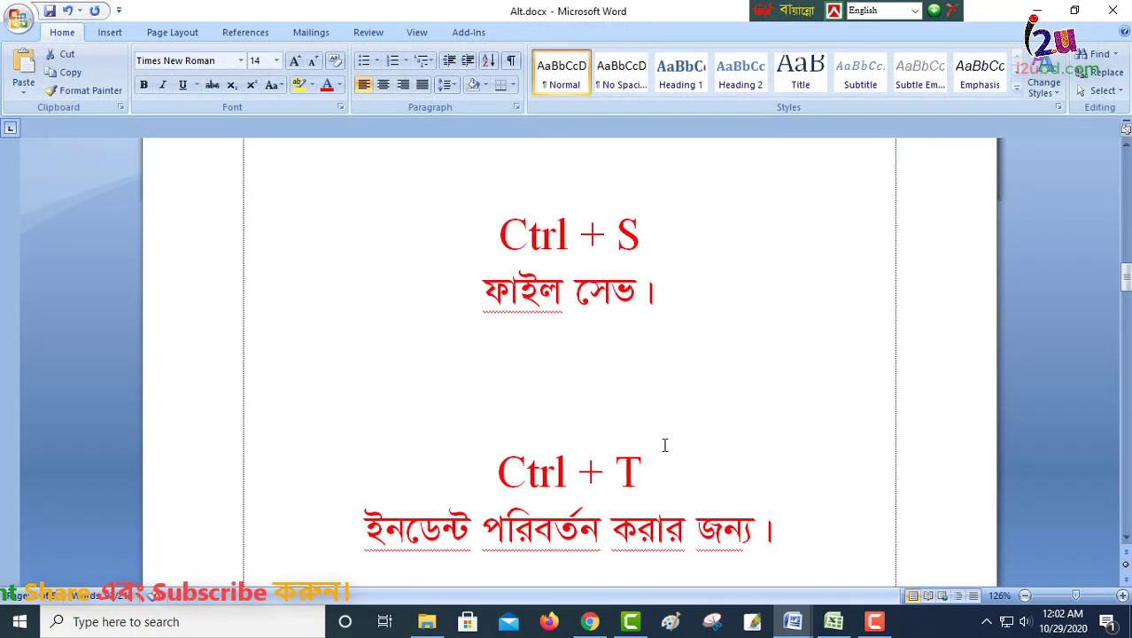
Select the whole A Farmer body paragraph and apply a hanging indent with Ctrl+T.
{"action": "scroll", "coordinate": [652, 443], "scroll_direction": "down", "scroll_amount": 2}
{"action": "scroll", "coordinate": [652, 442], "scroll_direction": "up", "scroll_amount": 1}
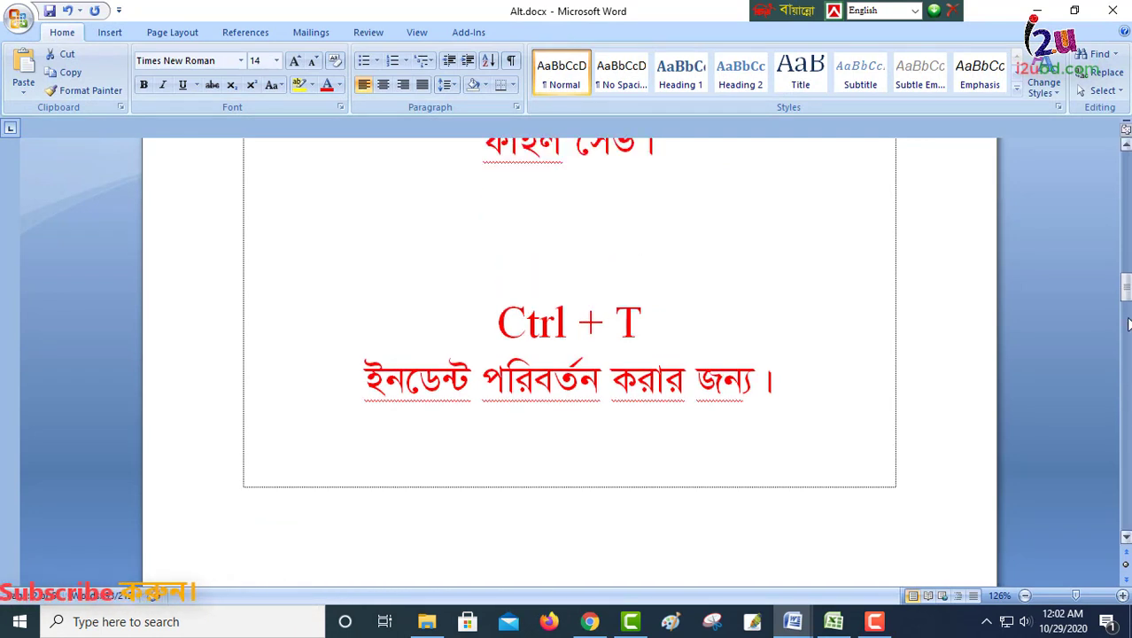
{"action": "left_click_drag", "start_coordinate": [1125, 294], "coordinate": [1125, 172]}
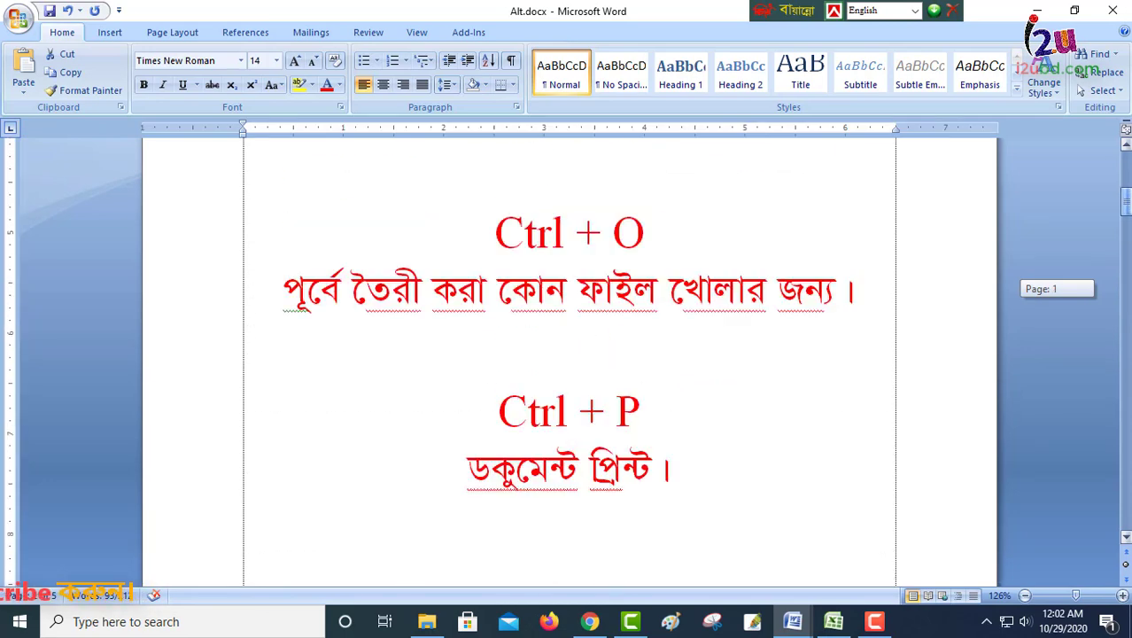
{"action": "left_click", "coordinate": [315, 293]}
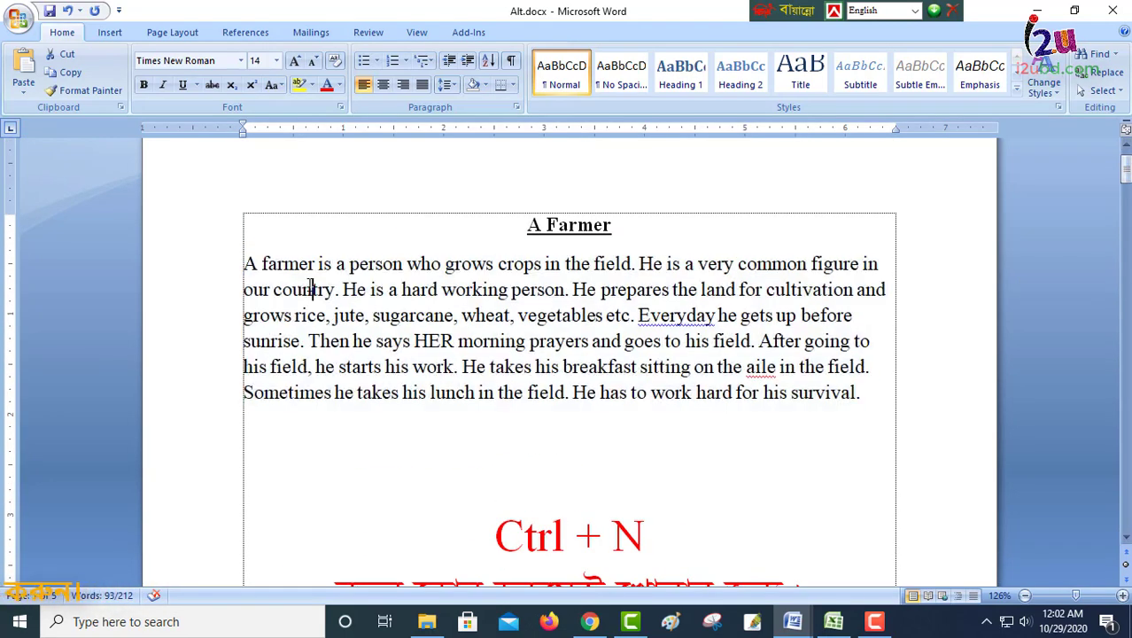
{"action": "mouse_move", "coordinate": [246, 263]}
{"action": "left_mouse_down"}
{"action": "mouse_move", "coordinate": [827, 392]}
{"action": "mouse_move", "coordinate": [877, 416]}
{"action": "left_mouse_up"}
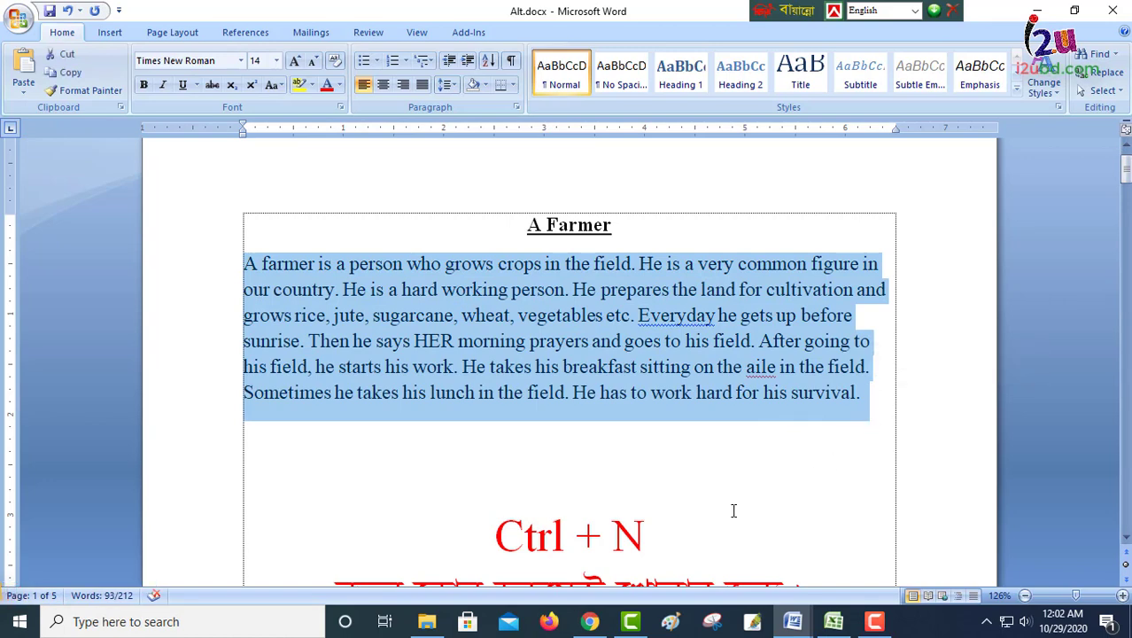
{"action": "key", "text": "ctrl+t"}
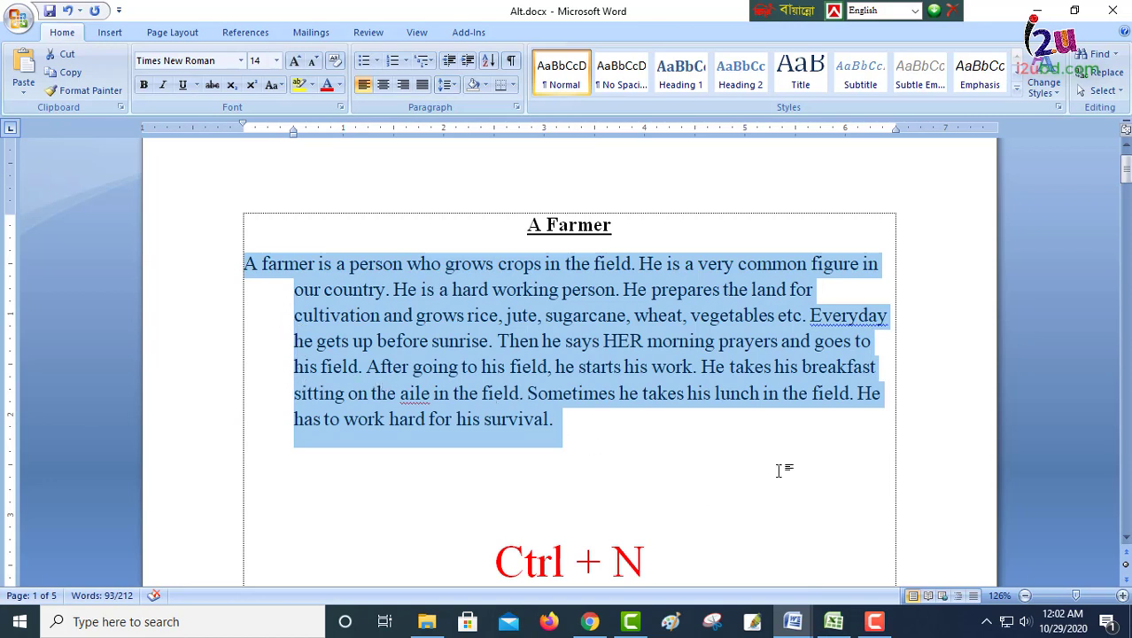
{"action": "scroll", "coordinate": [798, 460], "scroll_direction": "down", "scroll_amount": 20}
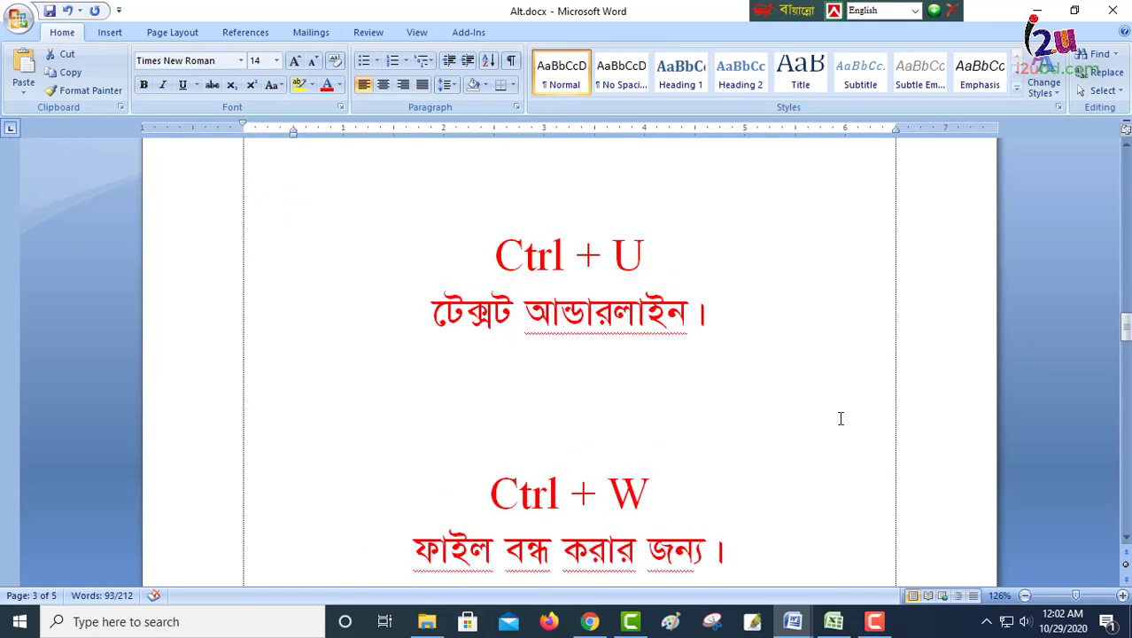
{"action": "scroll", "coordinate": [841, 418], "scroll_direction": "down", "scroll_amount": 1}
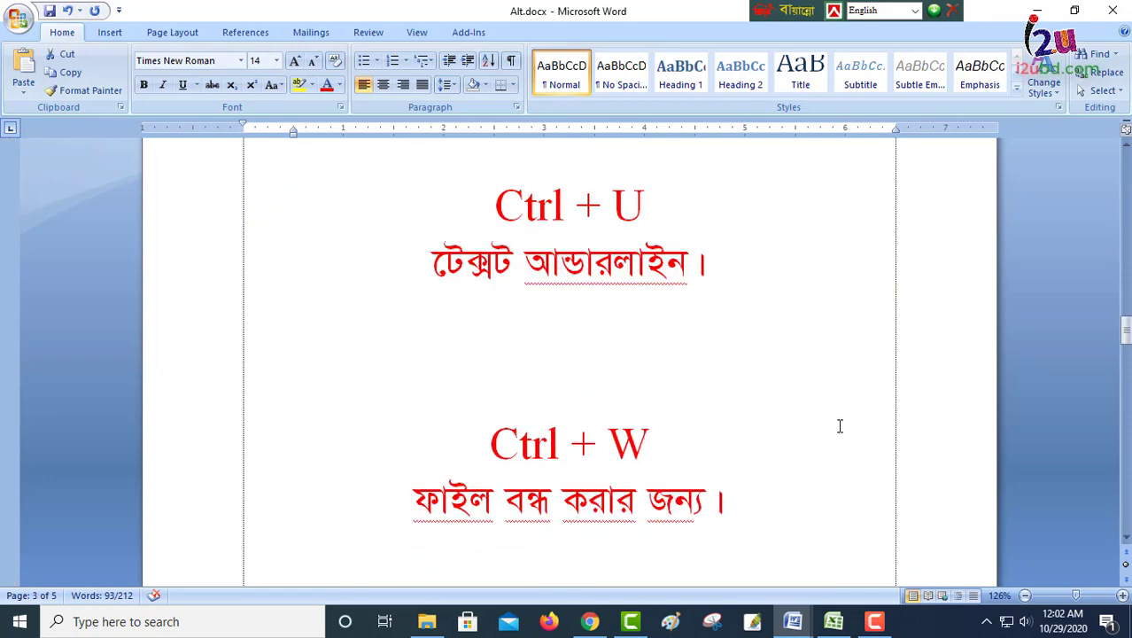
Select the 'A Farmer' heading and underline it with Ctrl+U.
{"action": "key", "text": "Right"}
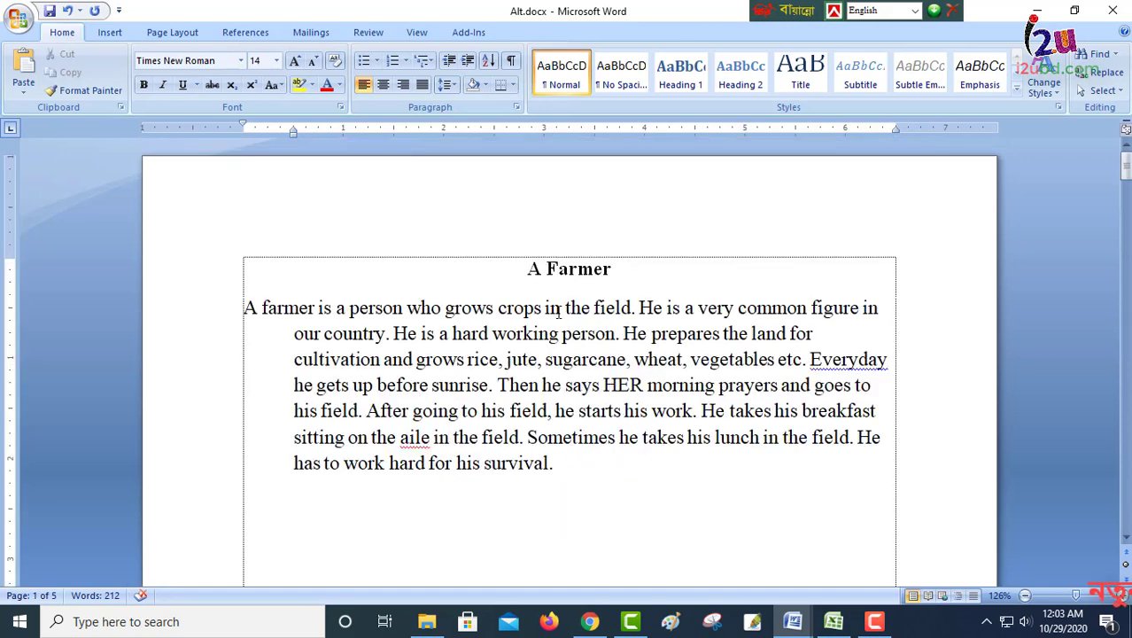
{"action": "left_click_drag", "start_coordinate": [528, 271], "coordinate": [583, 271]}
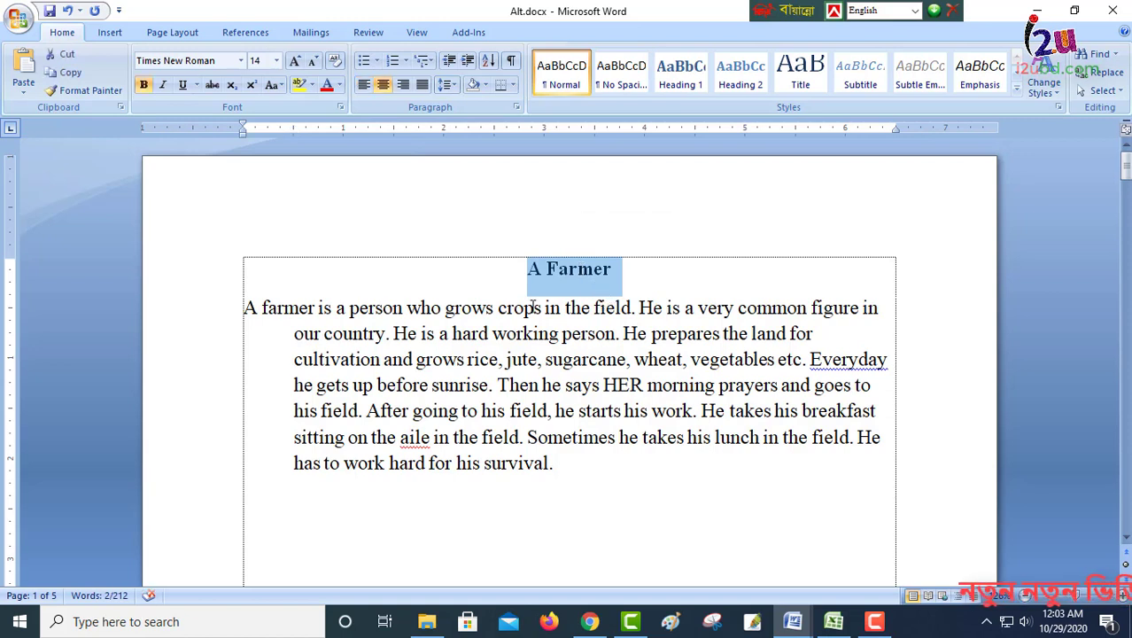
{"action": "key", "text": "ctrl+u"}
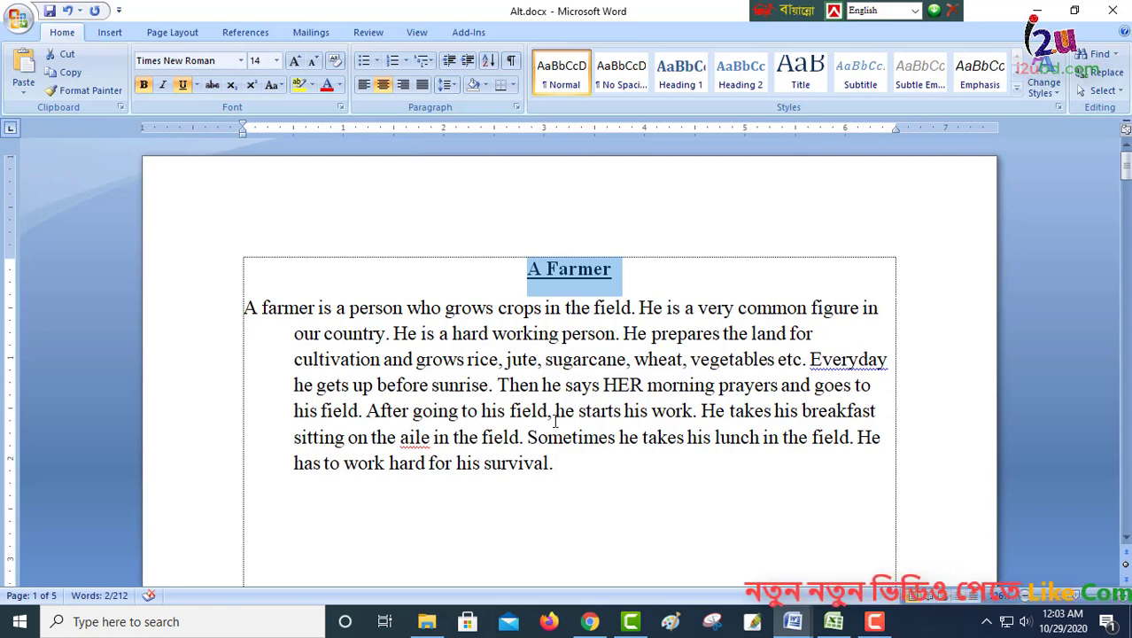
Return to the Ctrl + W close-file entry and put the cursor on the blank line above it.
{"action": "key", "text": "Page_Down"}
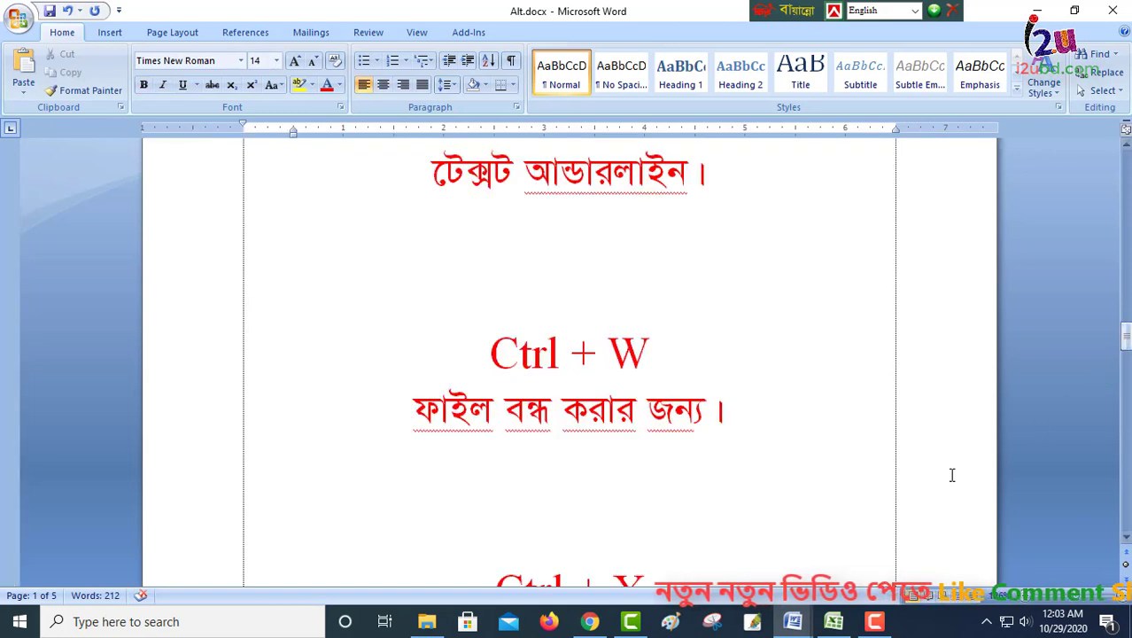
{"action": "scroll", "coordinate": [742, 536], "scroll_direction": "up", "scroll_amount": 1}
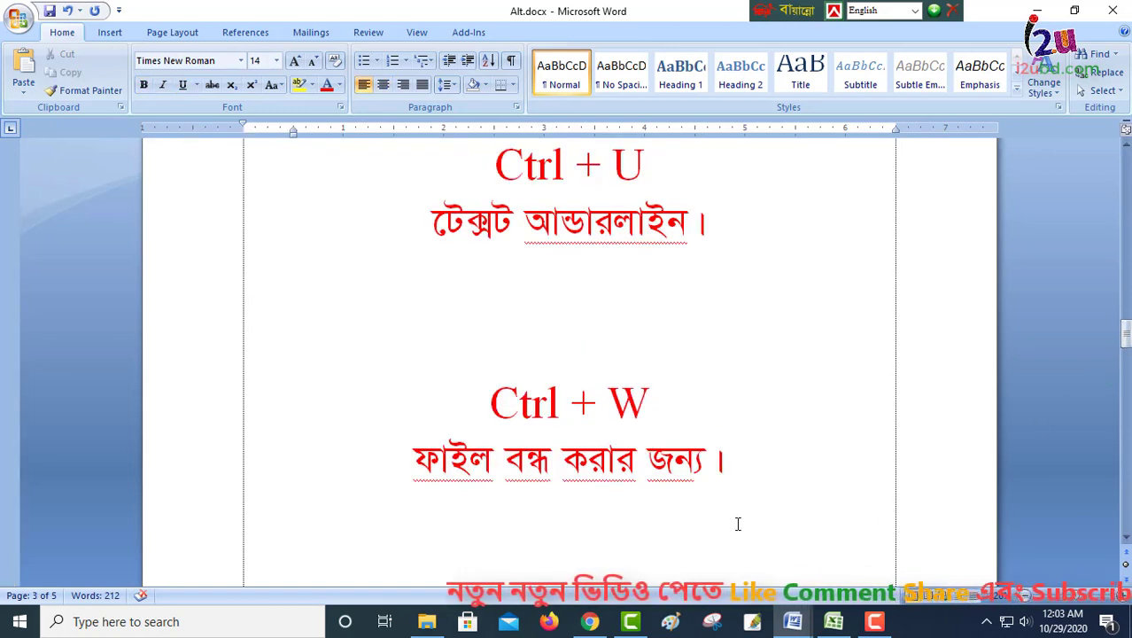
{"action": "left_click", "coordinate": [758, 491]}
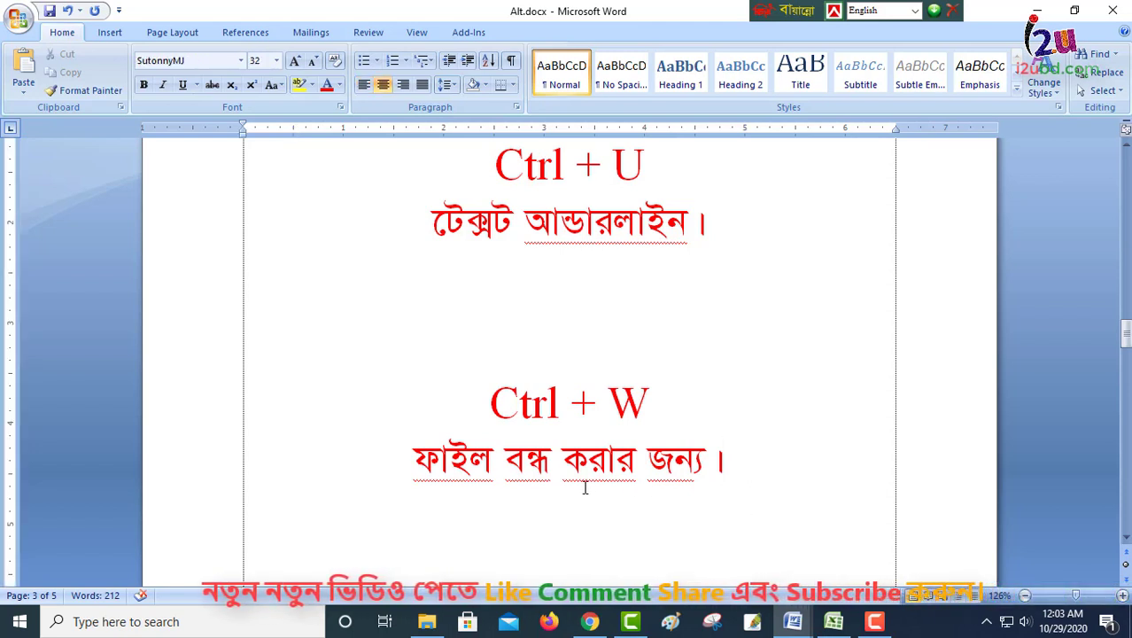
{"action": "left_click", "coordinate": [605, 296]}
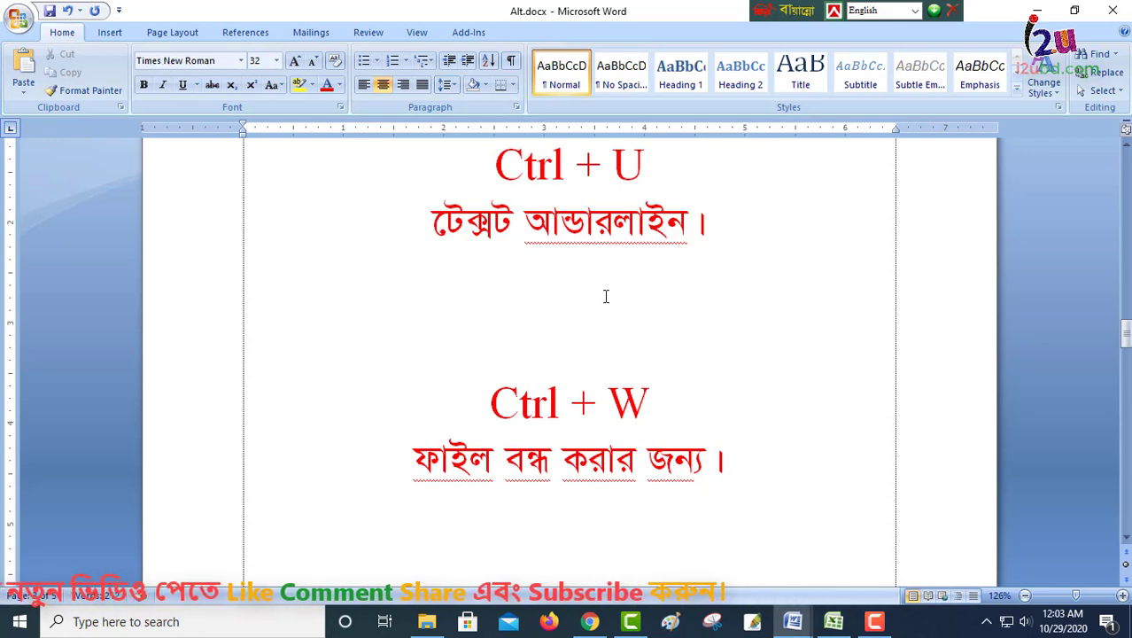
Create a scratch document, type 'lkjlkj', and close it without saving using Ctrl+W.
{"action": "key", "text": "ctrl+n"}
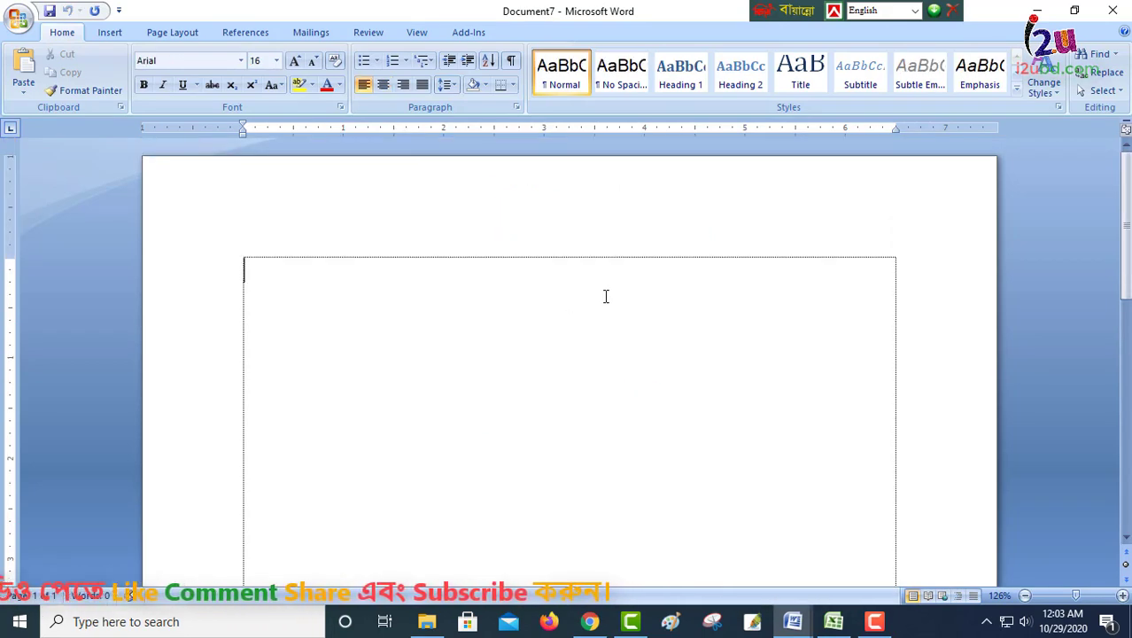
{"action": "type", "text": "lkjlkj"}
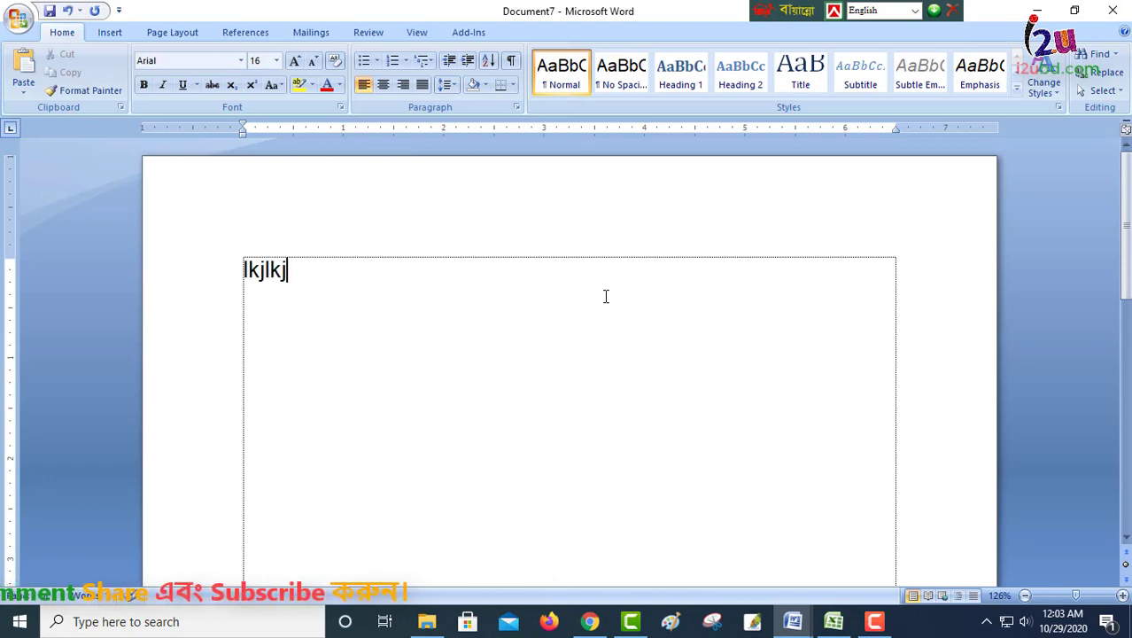
{"action": "key", "text": "ctrl+w"}
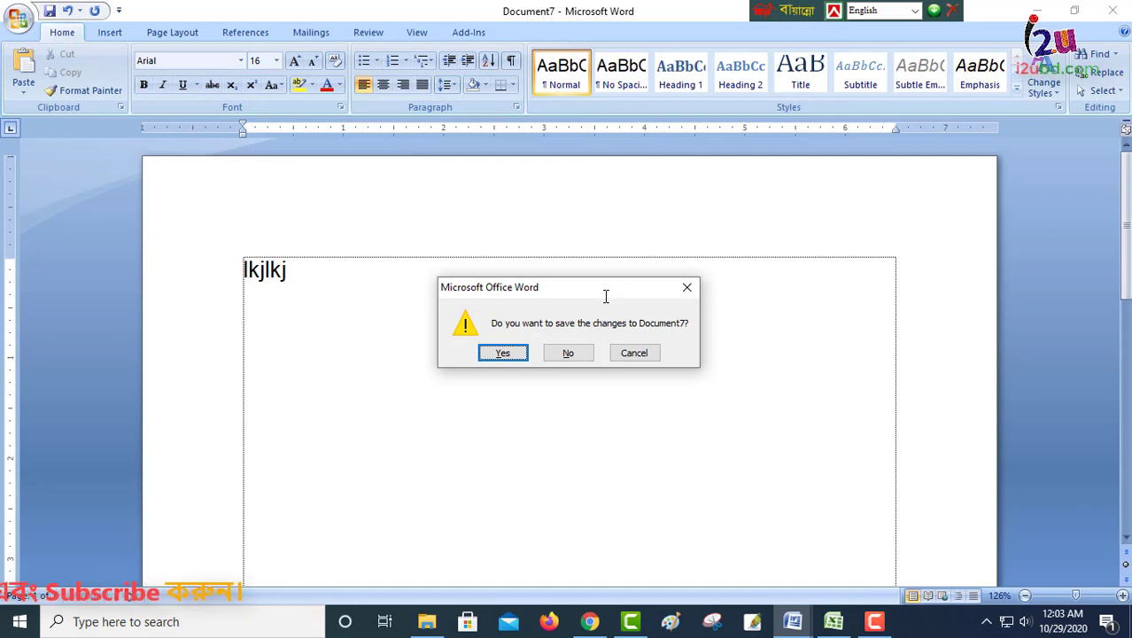
{"action": "left_click", "coordinate": [576, 358]}
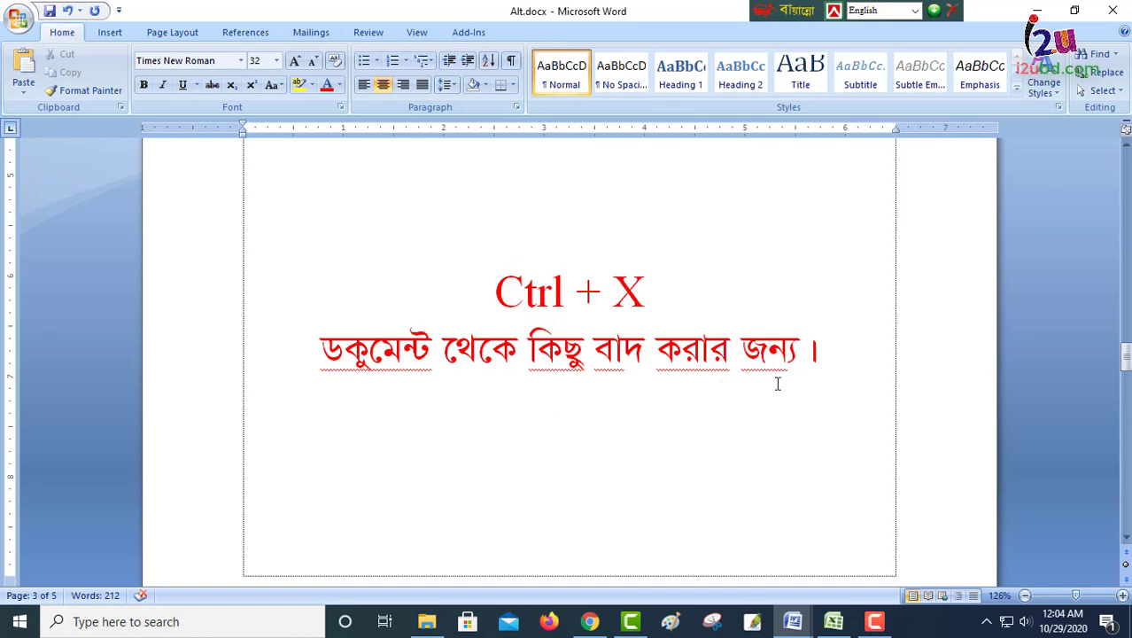
Select the Ctrl + W entry with its Bengali note and cut it.
{"action": "scroll", "coordinate": [775, 400], "scroll_direction": "up", "scroll_amount": 1}
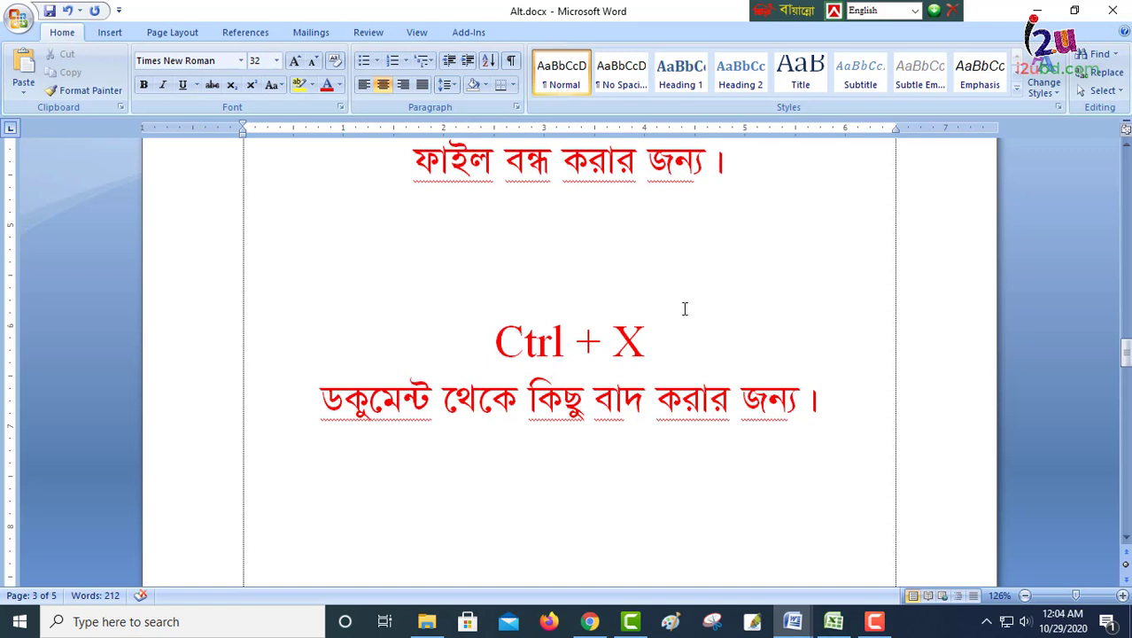
{"action": "scroll", "coordinate": [683, 308], "scroll_direction": "up", "scroll_amount": 1}
{"action": "left_click_drag", "start_coordinate": [487, 152], "coordinate": [752, 220]}
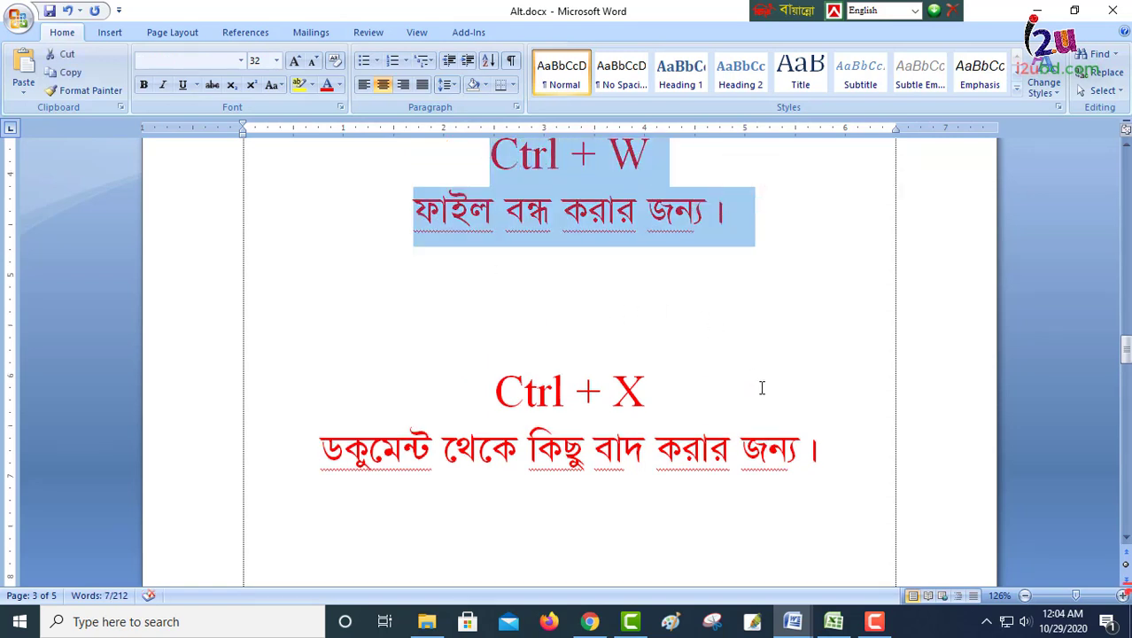
{"action": "key", "text": "ctrl+x"}
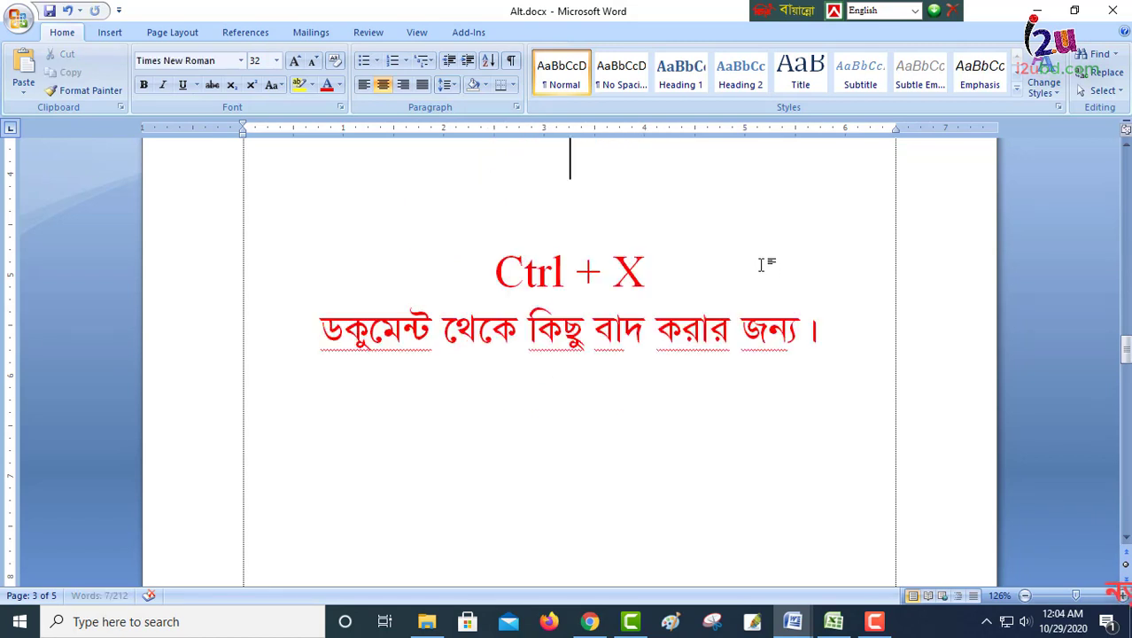
Undo the cut so the Ctrl + W entry is restored.
{"action": "scroll", "coordinate": [744, 303], "scroll_direction": "up", "scroll_amount": 1}
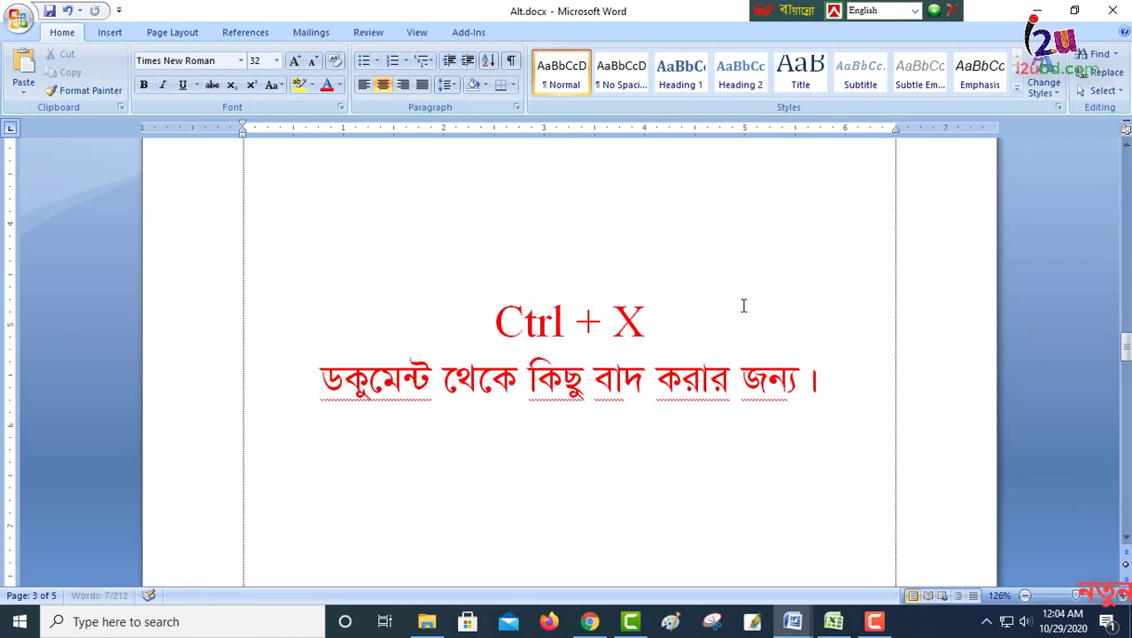
{"action": "scroll", "coordinate": [740, 305], "scroll_direction": "up", "scroll_amount": 2}
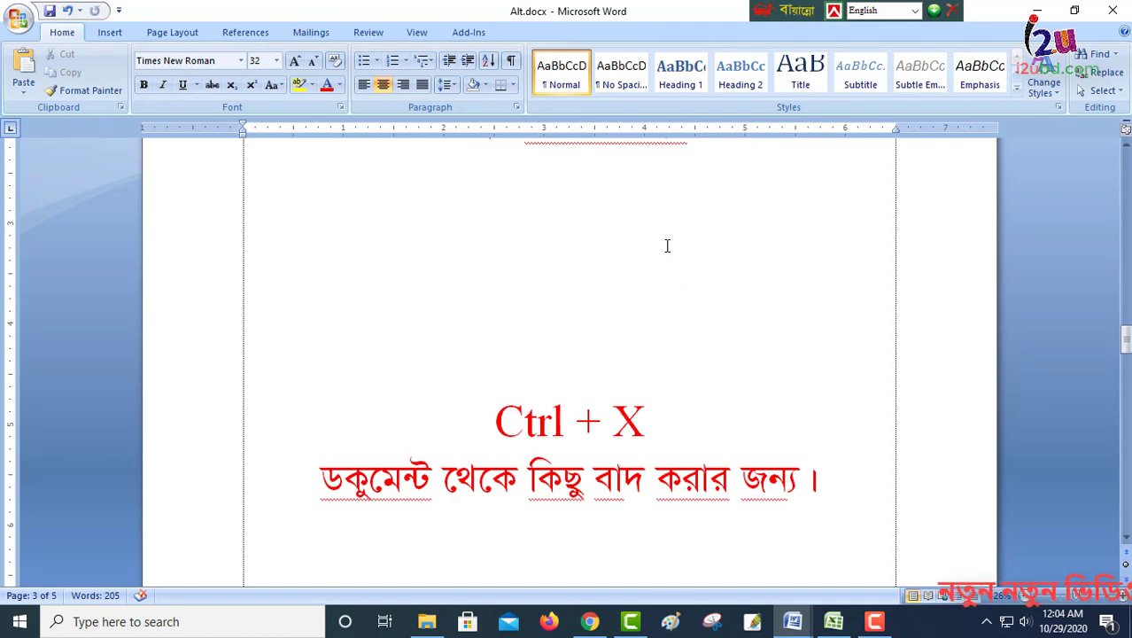
{"action": "scroll", "coordinate": [662, 241], "scroll_direction": "down", "scroll_amount": 1}
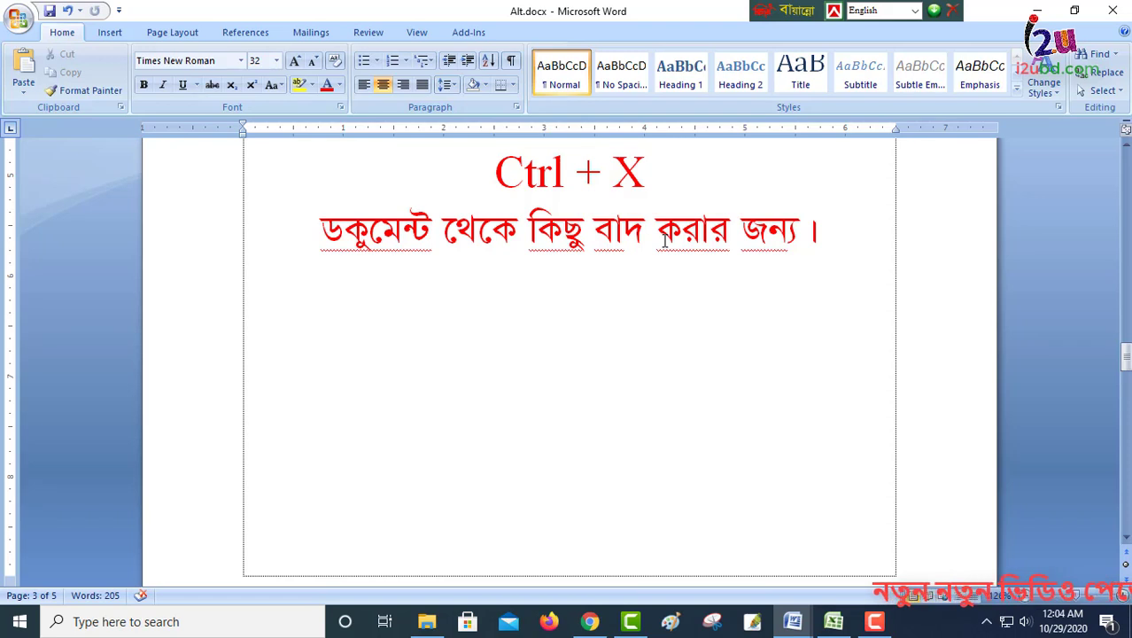
{"action": "scroll", "coordinate": [665, 240], "scroll_direction": "up", "scroll_amount": 2}
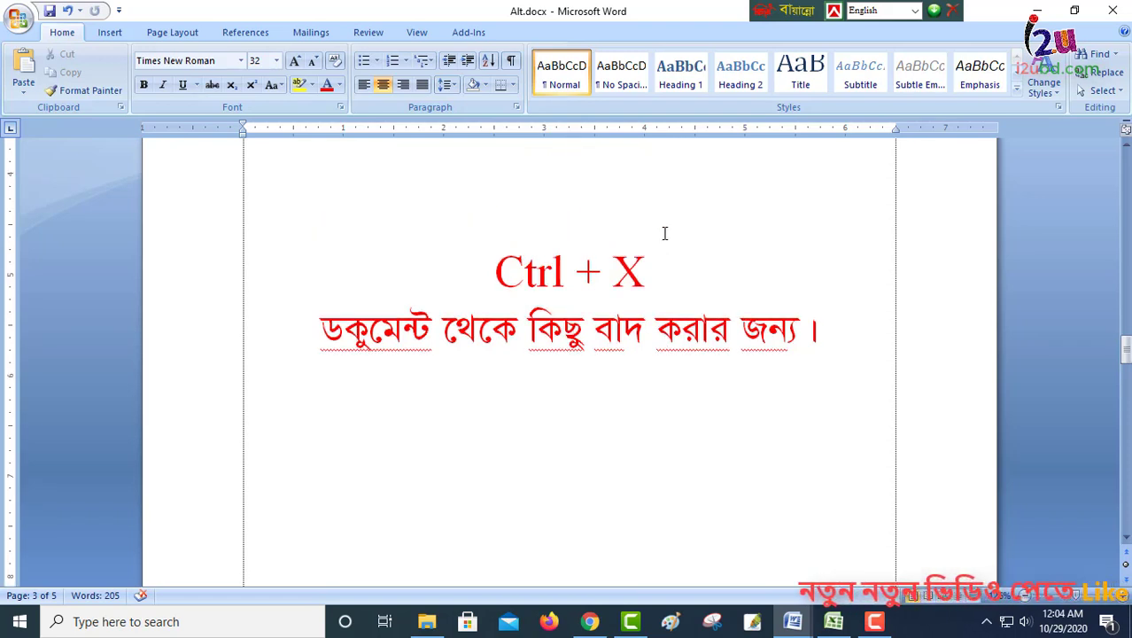
{"action": "key", "text": "ctrl+z"}
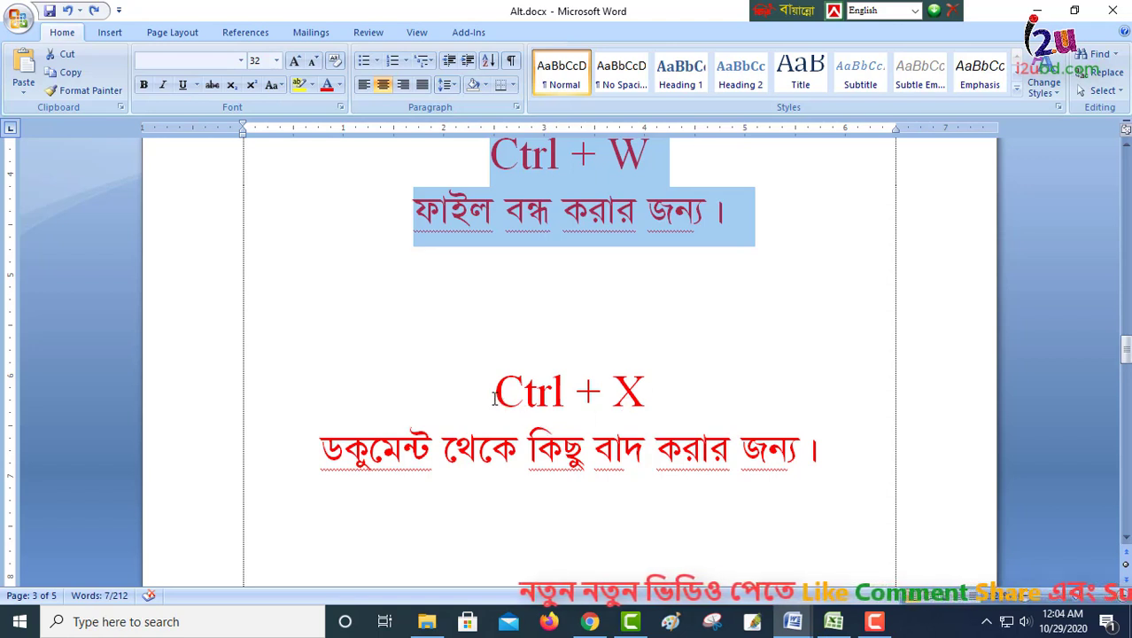
Select the Ctrl + X entry and its note, then scroll down to page 4.
{"action": "left_click_drag", "start_coordinate": [493, 398], "coordinate": [831, 453]}
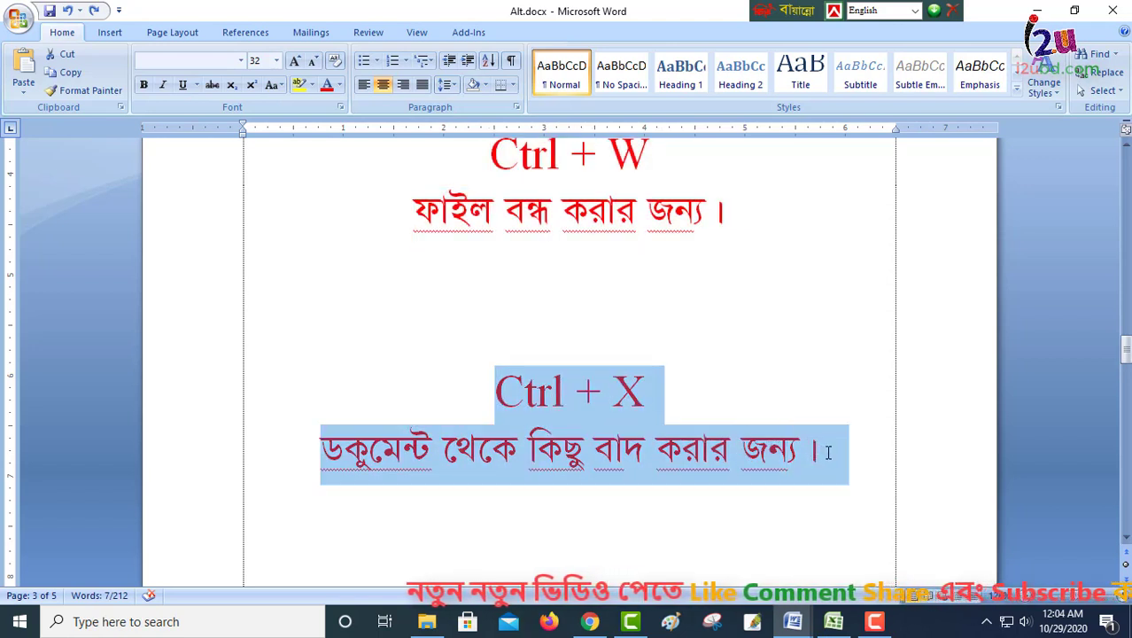
{"action": "scroll", "coordinate": [752, 452], "scroll_direction": "down", "scroll_amount": 4}
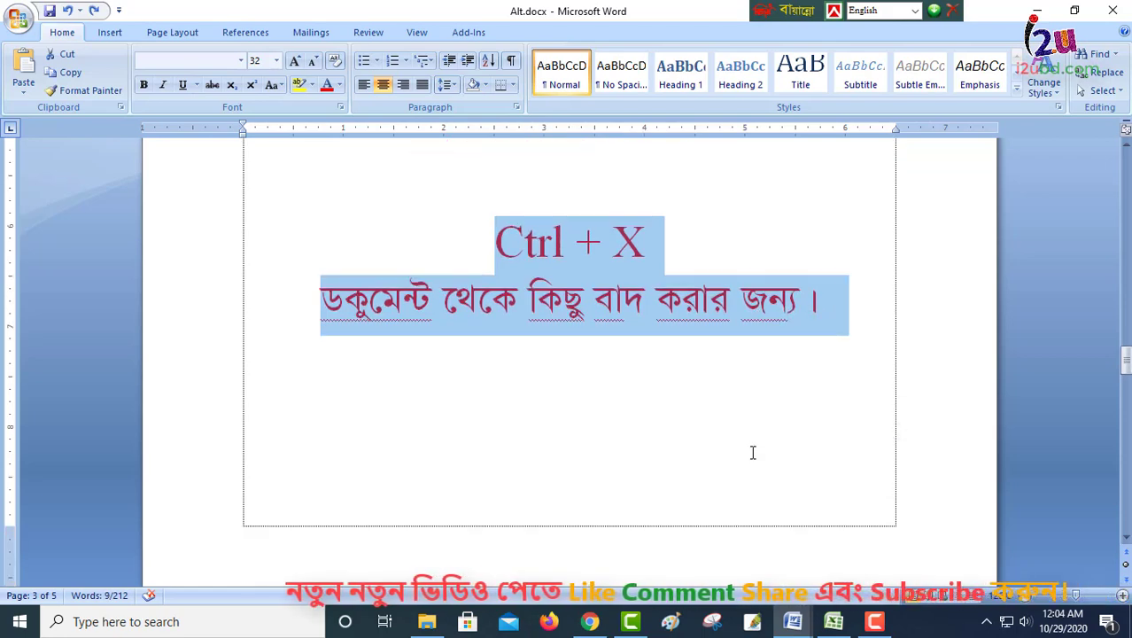
{"action": "scroll", "coordinate": [751, 451], "scroll_direction": "down", "scroll_amount": 4}
{"action": "scroll", "coordinate": [751, 451], "scroll_direction": "down", "scroll_amount": 5}
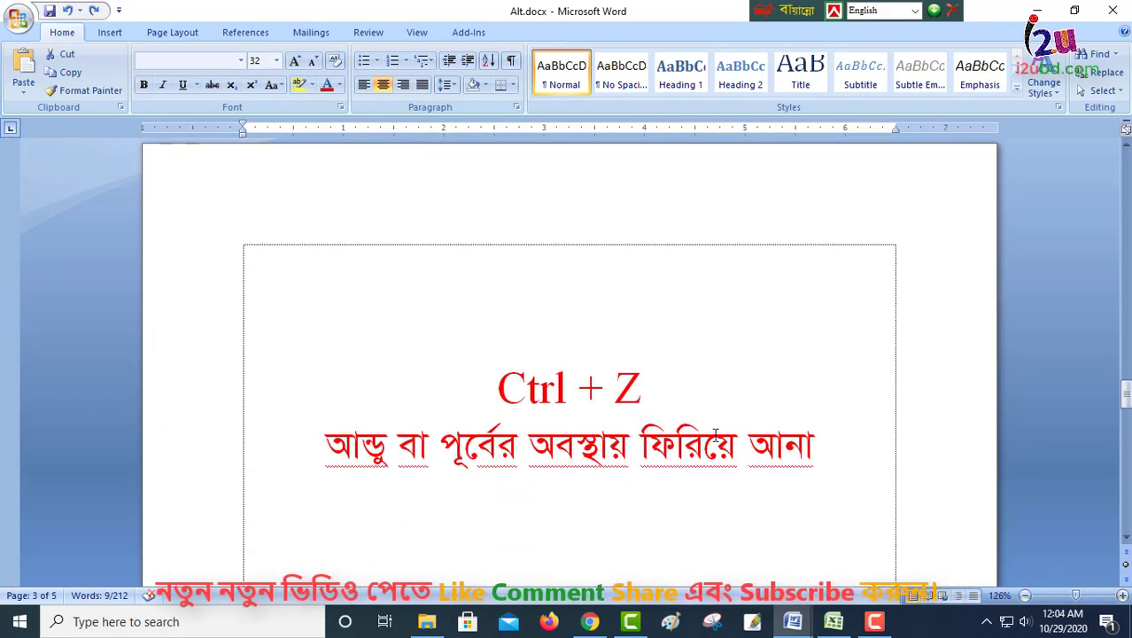
Type 'dsfdsd' on the text box's top line, delete it, and restore it with undo.
{"action": "left_click", "coordinate": [574, 345]}
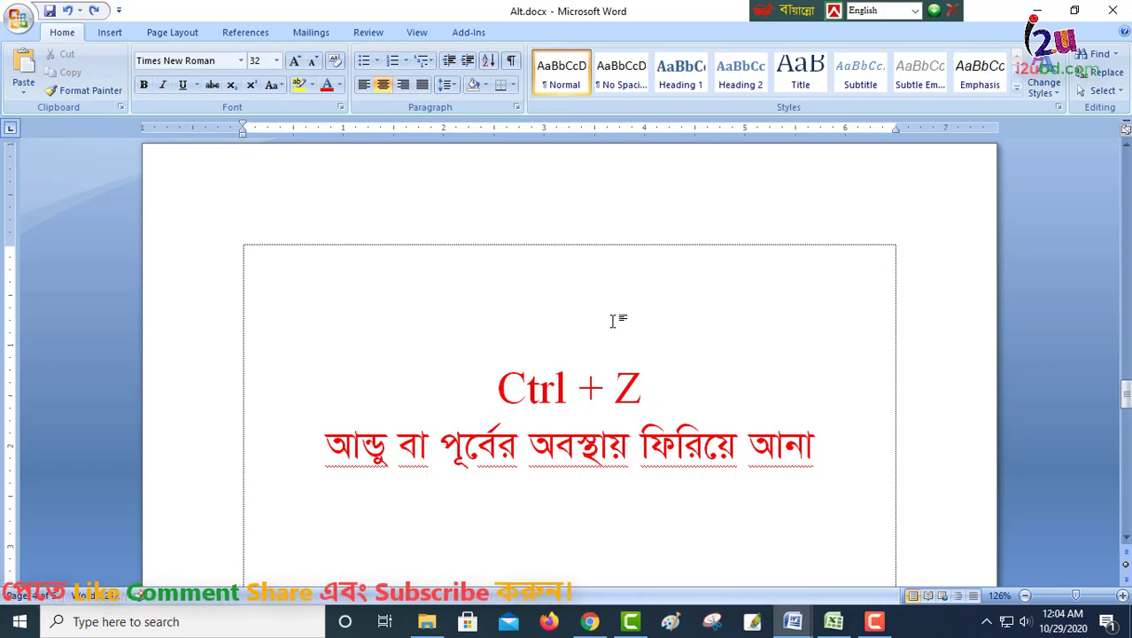
{"action": "left_click", "coordinate": [589, 271]}
{"action": "type", "text": "dsfdsd"}
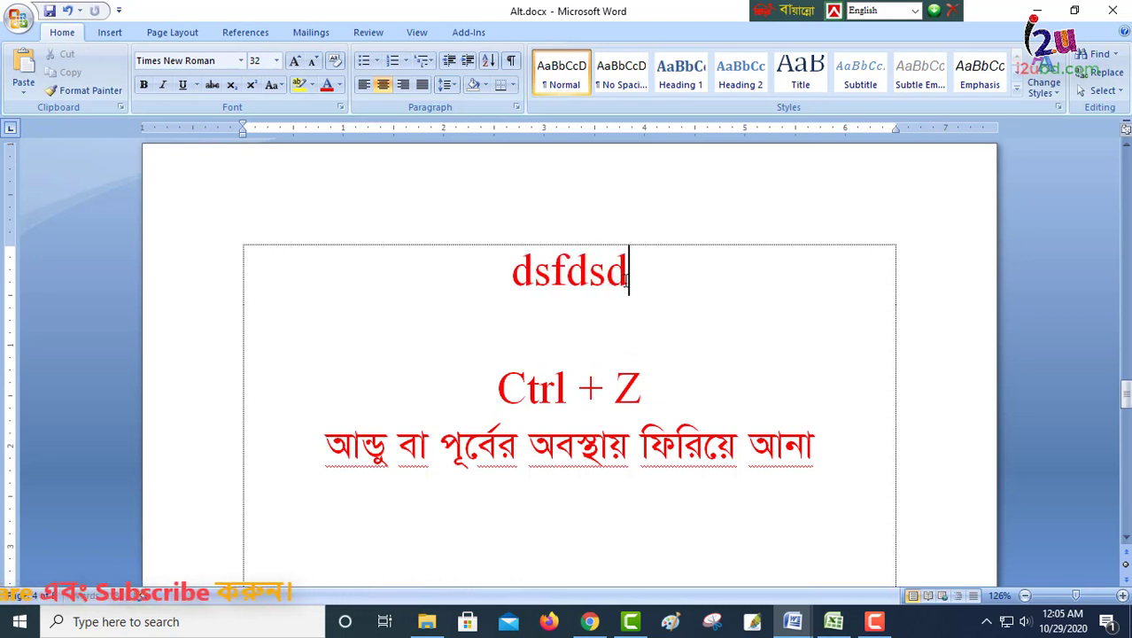
{"action": "left_click_drag", "start_coordinate": [627, 276], "coordinate": [507, 272]}
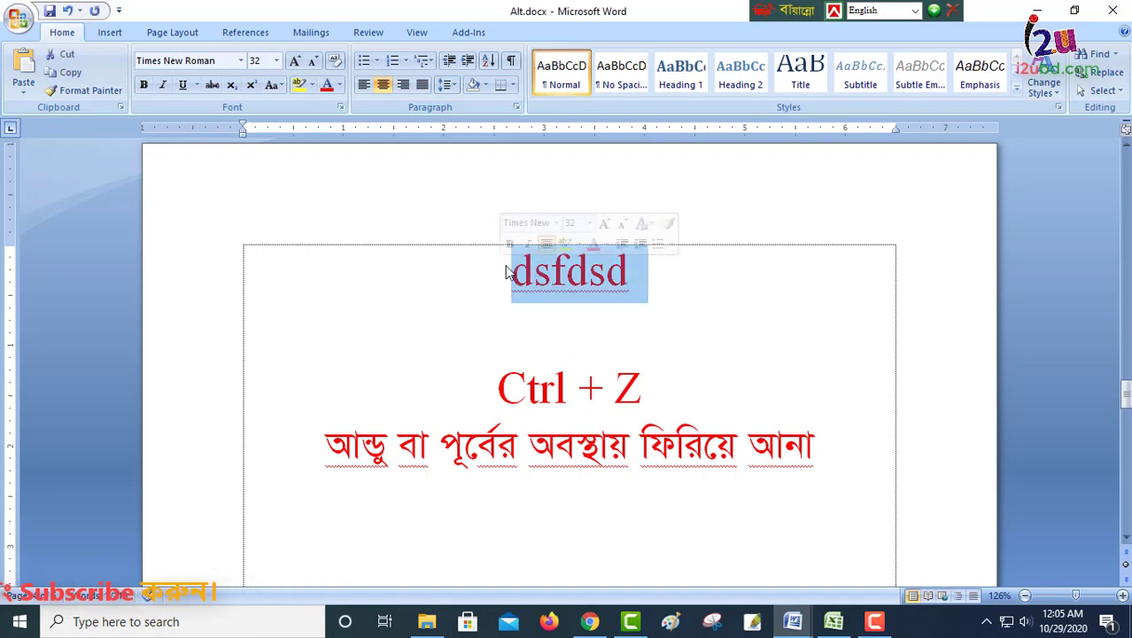
{"action": "key", "text": "Delete"}
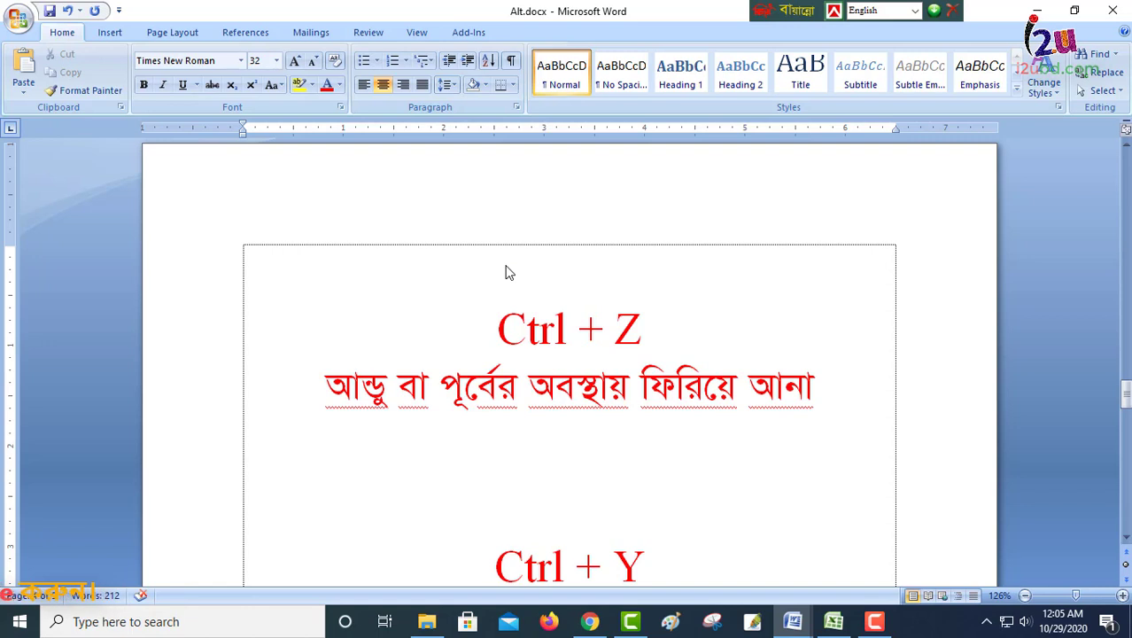
{"action": "key", "text": "ctrl+z"}
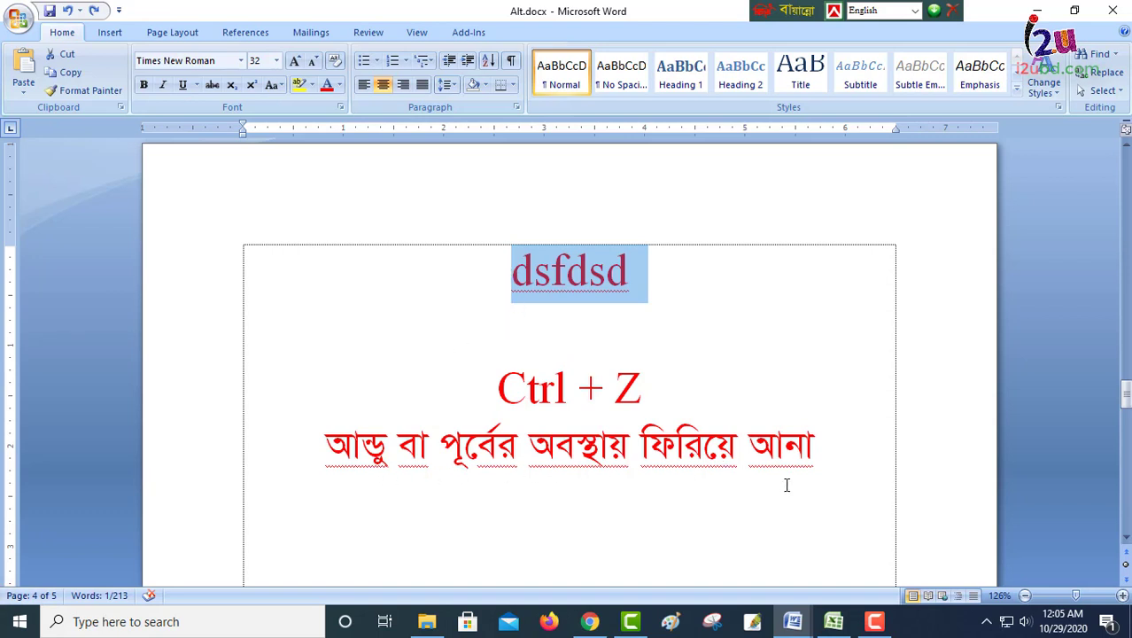
Delete the sample word dsfdsd, then press Ctrl+Y.
{"action": "scroll", "coordinate": [787, 485], "scroll_direction": "down", "scroll_amount": 2}
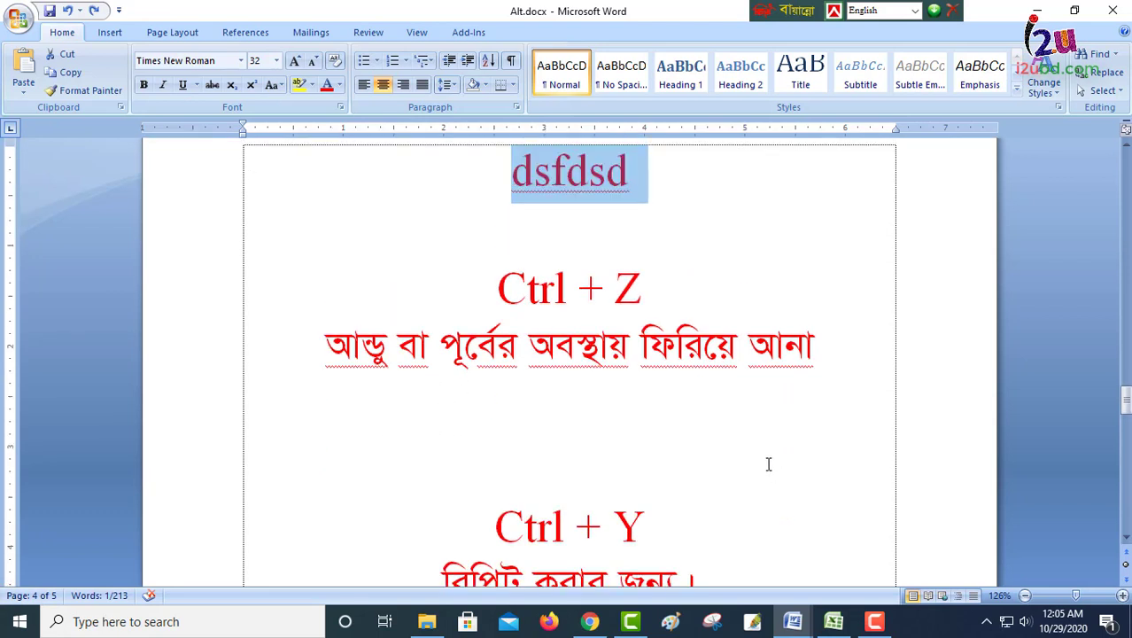
{"action": "key", "text": "Delete"}
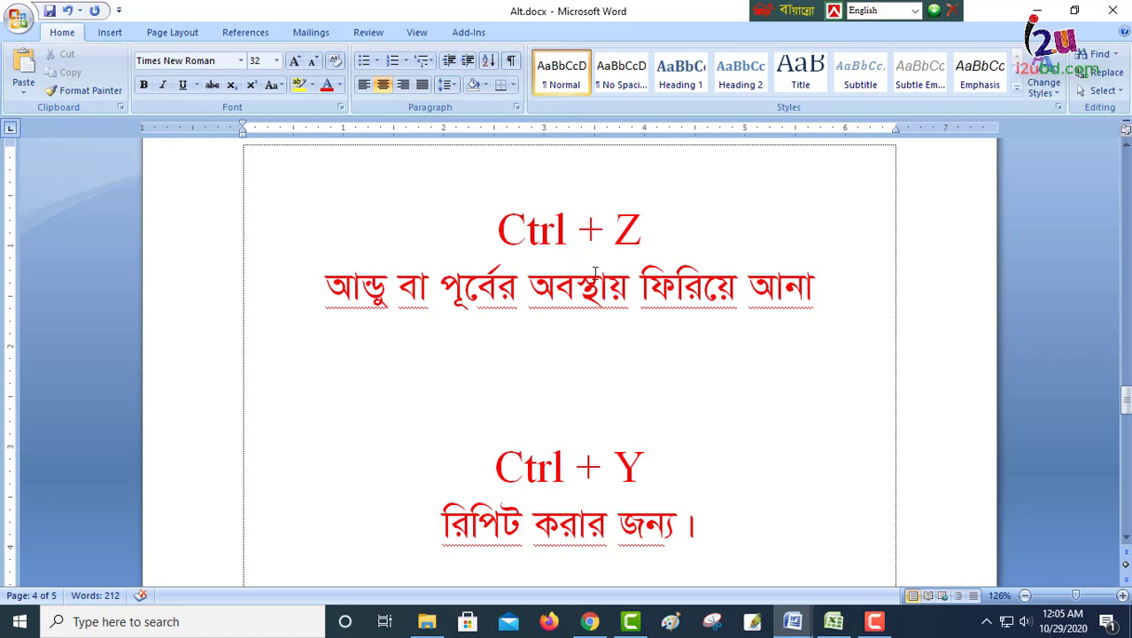
{"action": "key", "text": "ctrl+y"}
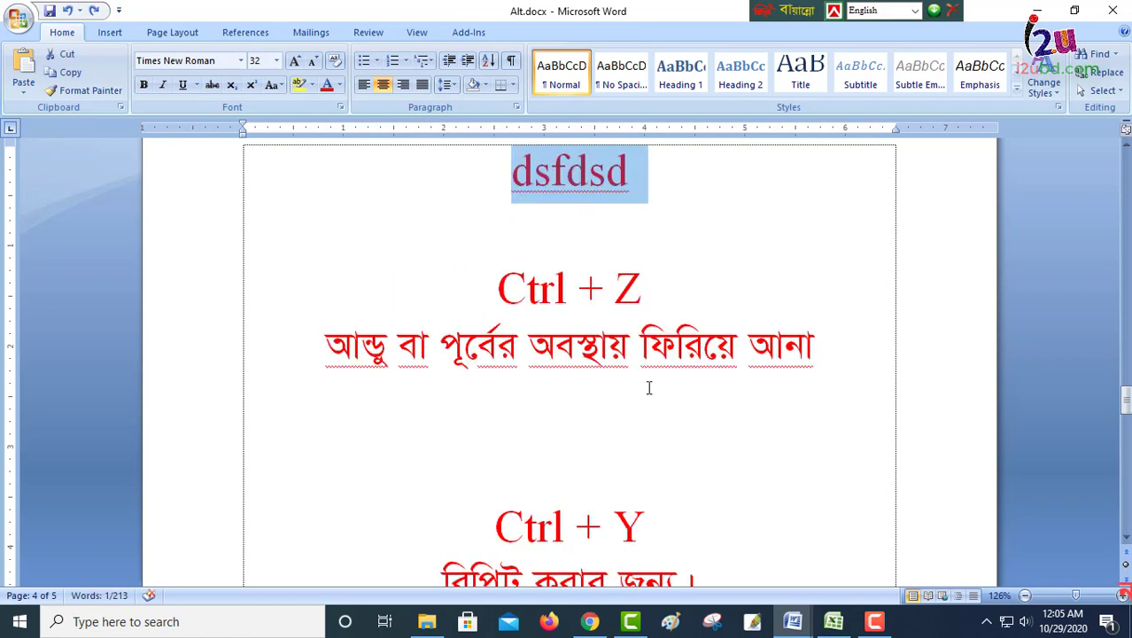
{"action": "scroll", "coordinate": [682, 515], "scroll_direction": "down", "scroll_amount": 1}
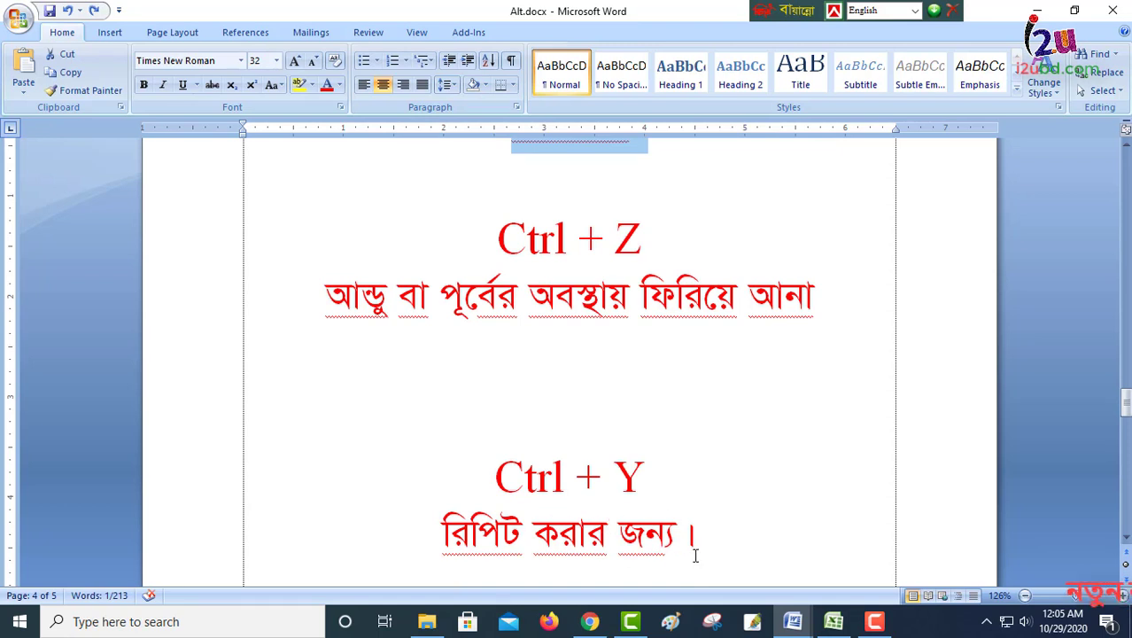
{"action": "scroll", "coordinate": [695, 550], "scroll_direction": "up", "scroll_amount": 2}
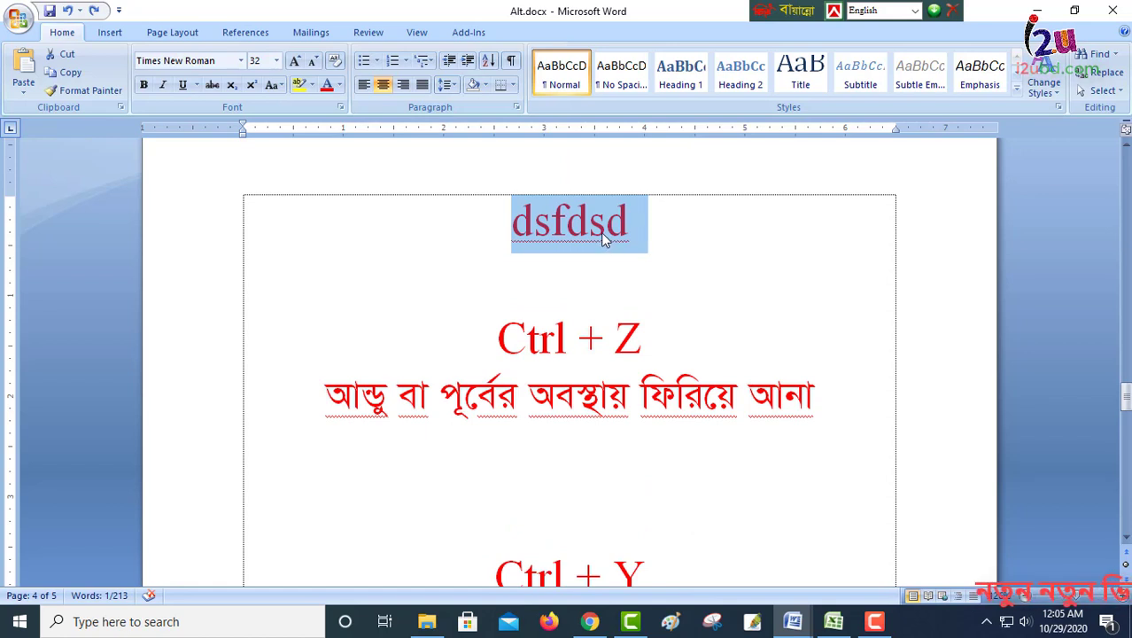
Delete dsfdsd and the blank line, undo both, then redo to remove dsfdsd again.
{"action": "key", "text": "Delete"}
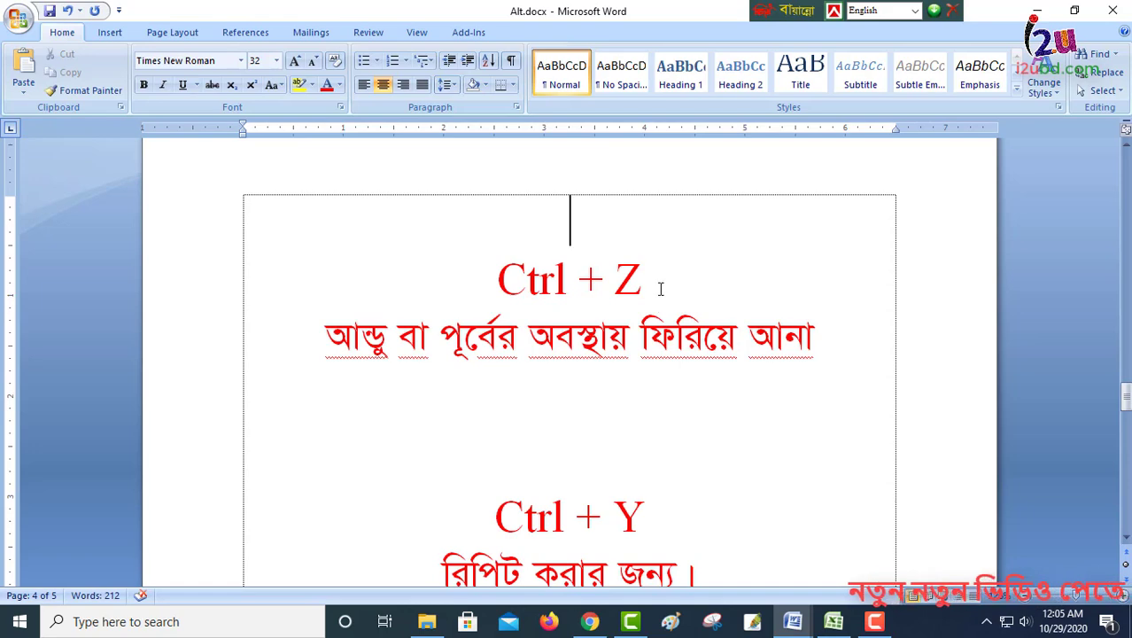
{"action": "key", "text": "Delete"}
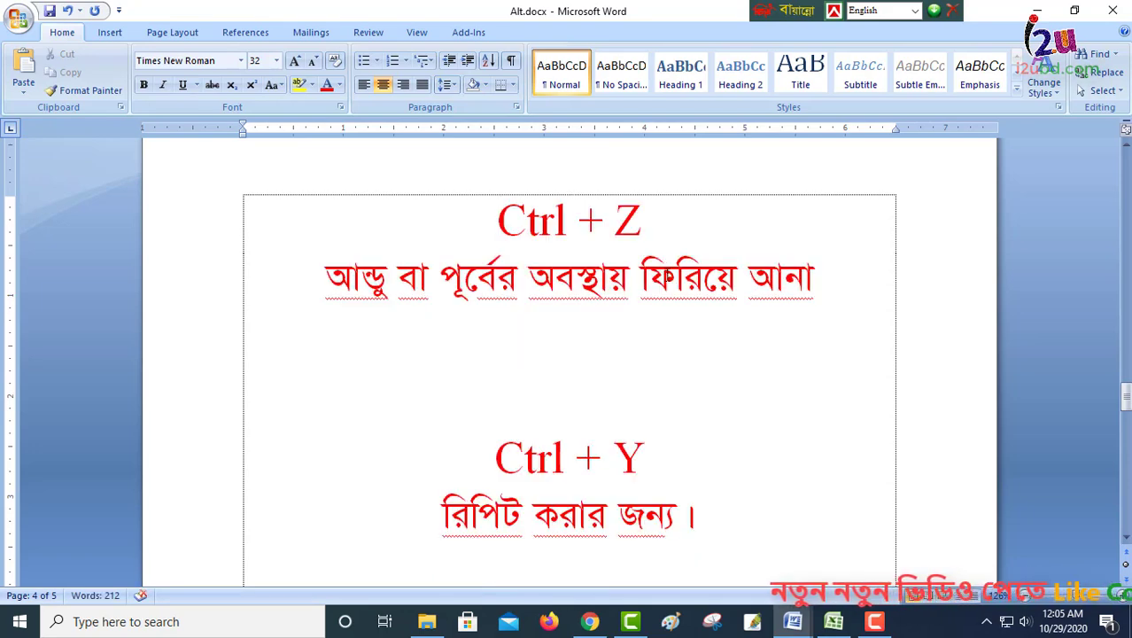
{"action": "key", "text": "ctrl+z"}
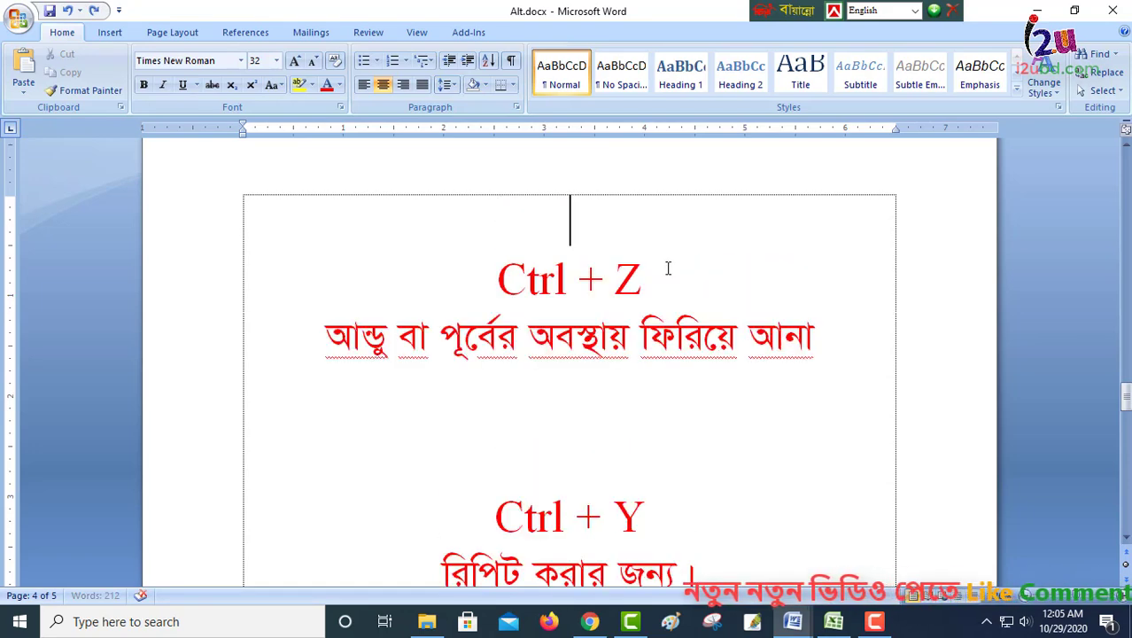
{"action": "key", "text": "ctrl+z"}
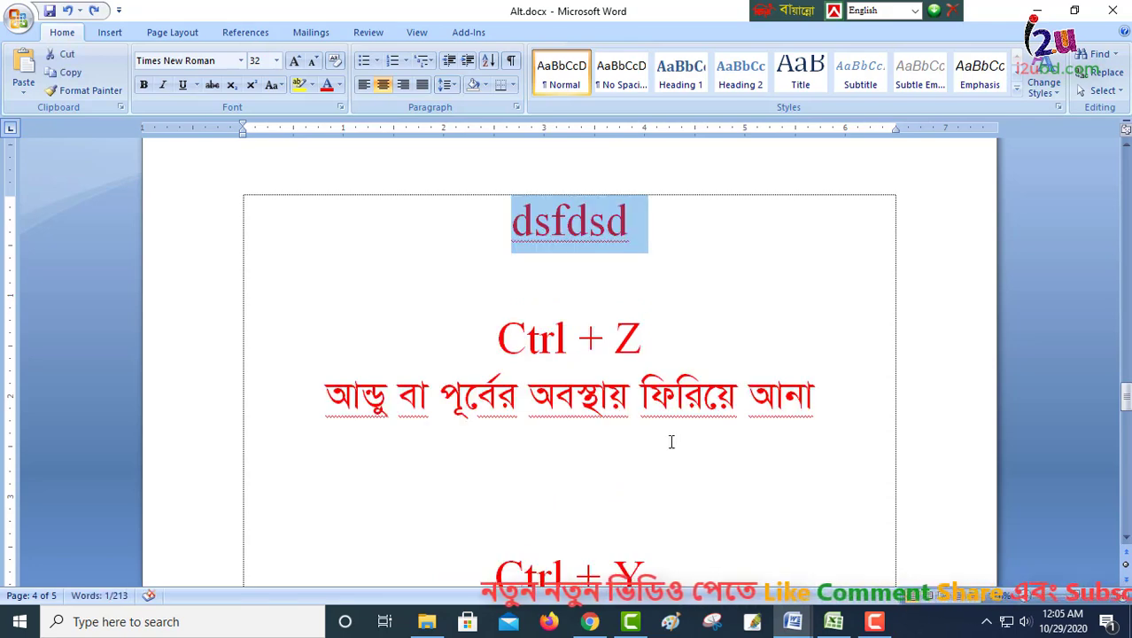
{"action": "scroll", "coordinate": [670, 439], "scroll_direction": "down", "scroll_amount": 1}
{"action": "scroll", "coordinate": [665, 457], "scroll_direction": "down", "scroll_amount": 2}
{"action": "scroll", "coordinate": [663, 458], "scroll_direction": "down", "scroll_amount": 2}
{"action": "key", "text": "ctrl+y"}
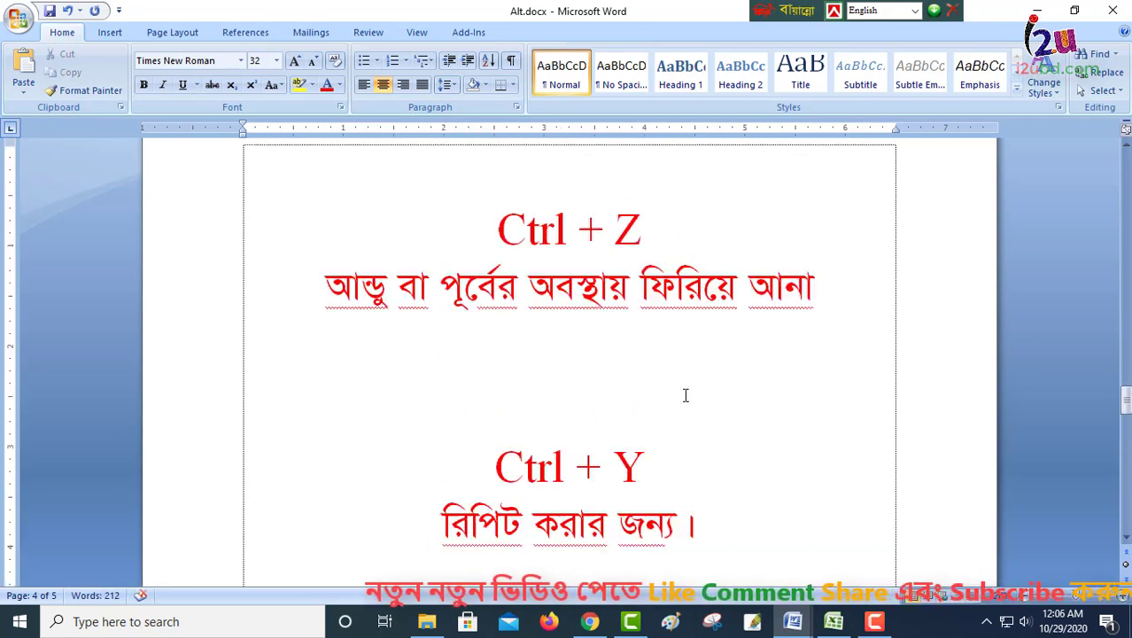